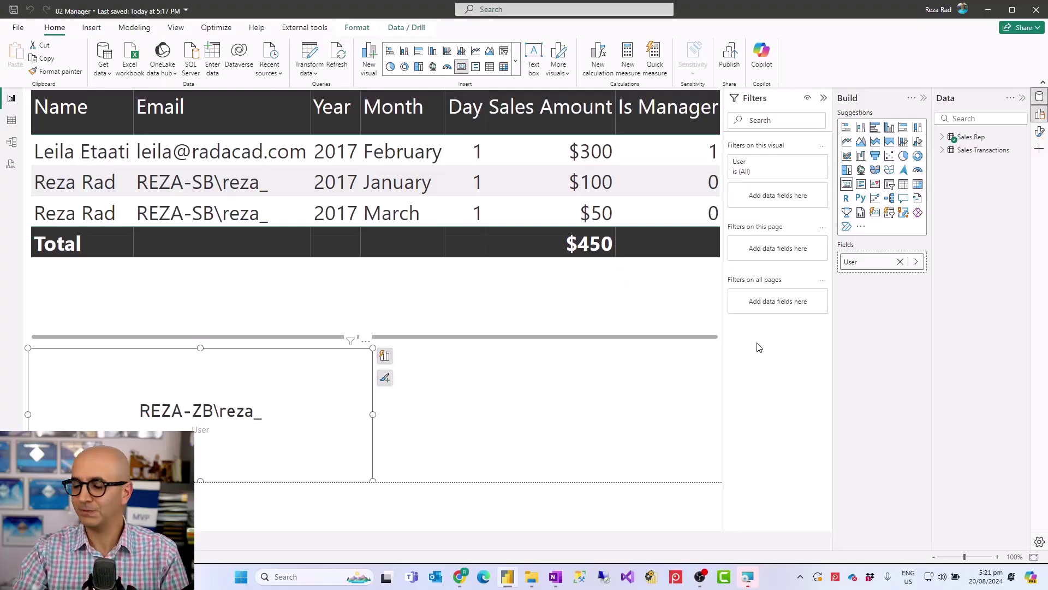
# - Examine the relationship between the Sales Rep and Sales Transactions tables and the Email column of the Sales Rep data
pyautogui.click(13, 145)
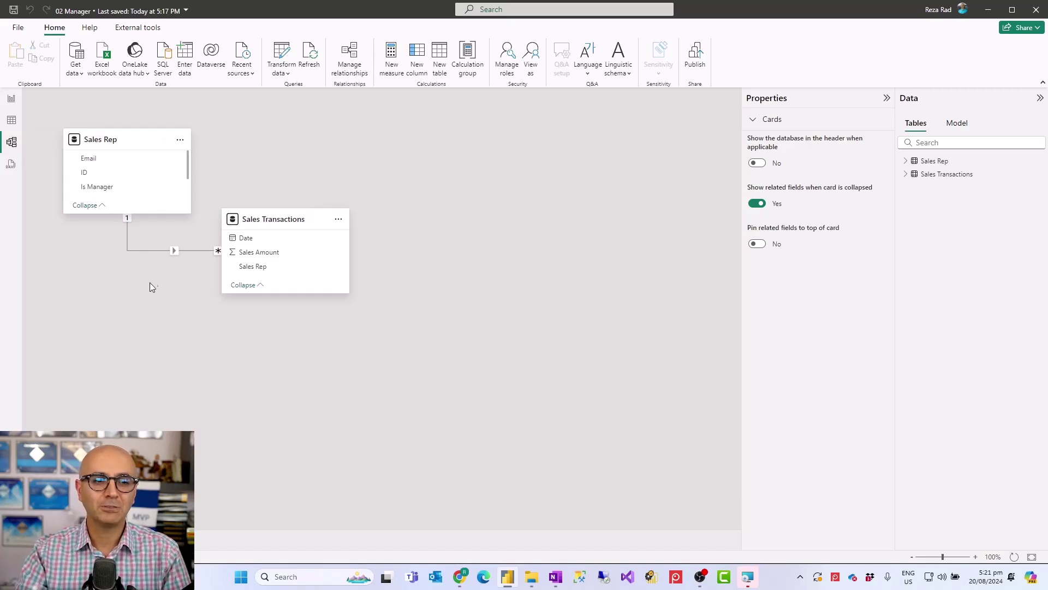
pyautogui.scroll(5, 67, 240)
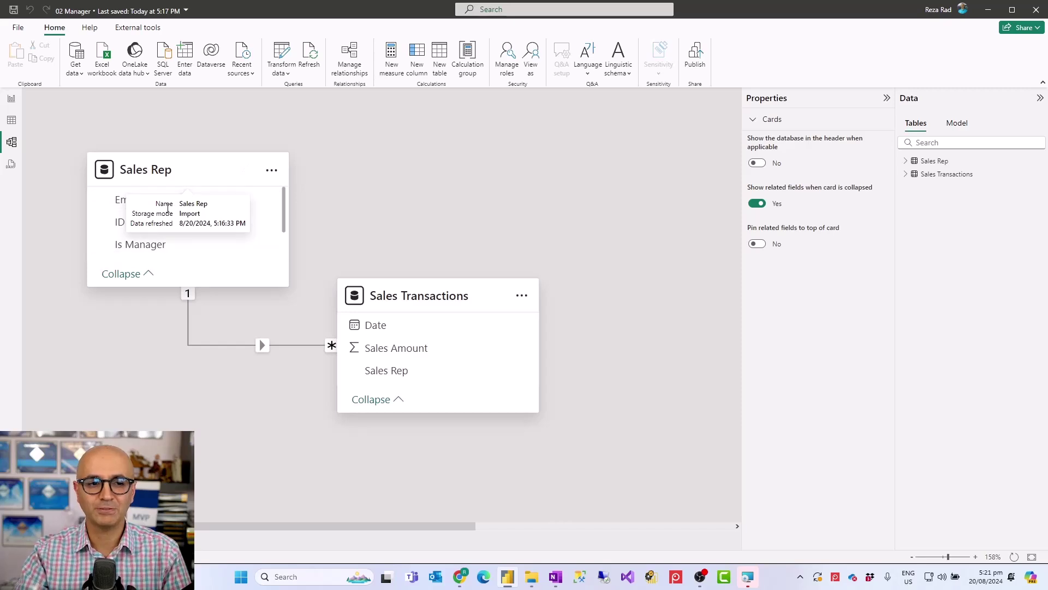
pyautogui.click(12, 120)
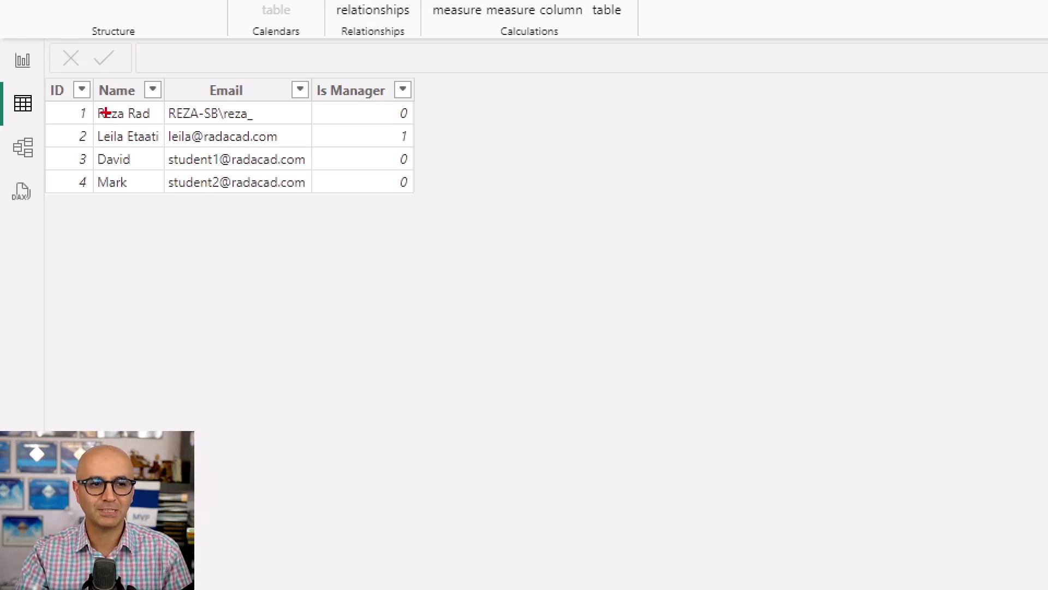
pyautogui.moveTo(160, 55); pyautogui.dragTo(300, 210)
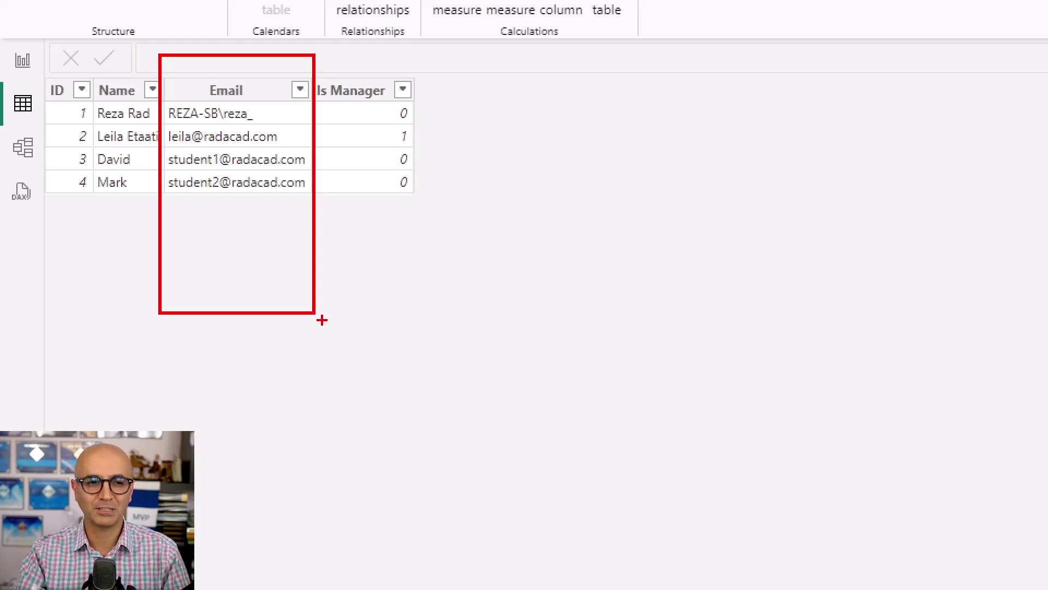
pyautogui.click(22, 147)
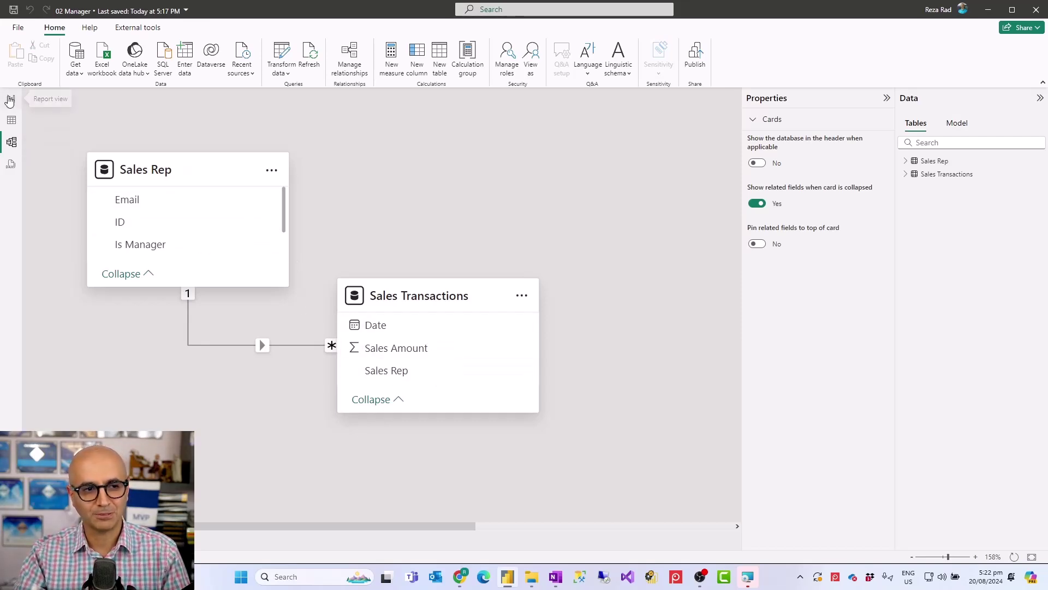
pyautogui.click(11, 99)
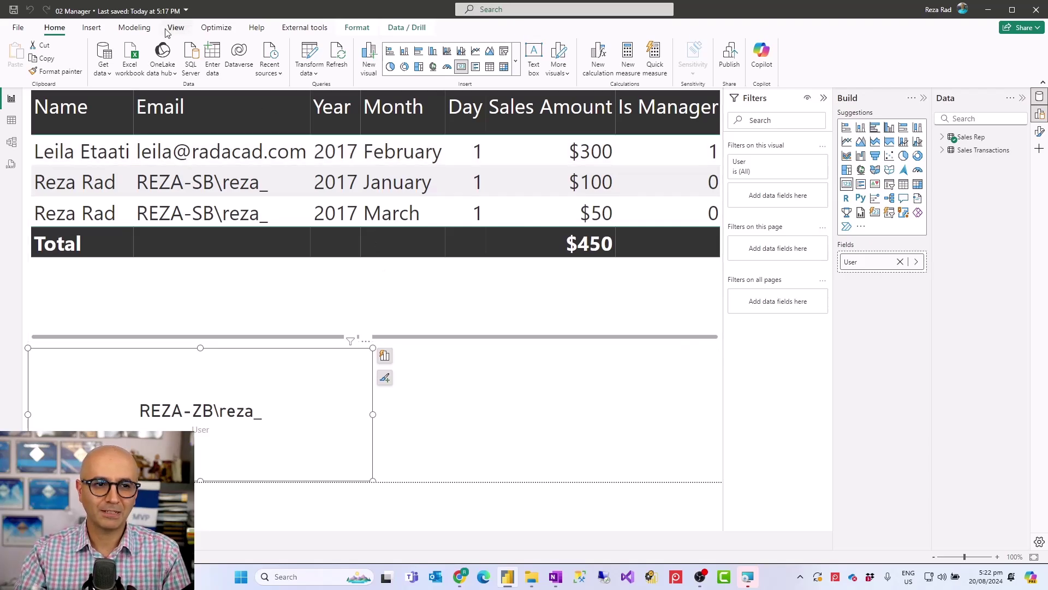
# - Create a new security role named Manager
pyautogui.click(133, 27)
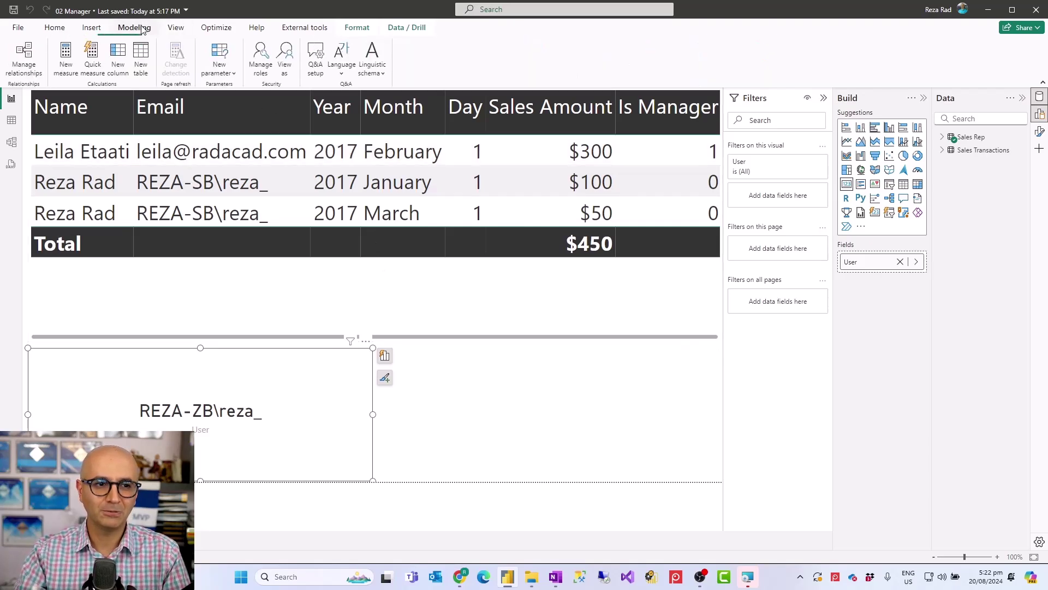
pyautogui.click(260, 64)
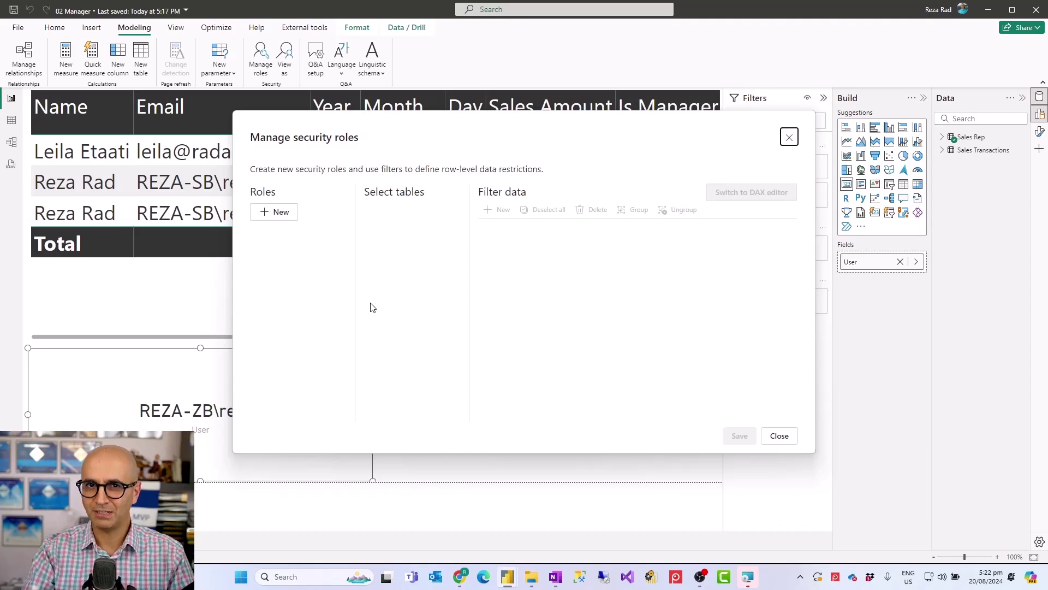
pyautogui.click(281, 213)
pyautogui.click(275, 245)
pyautogui.doubleClick(280, 245)
pyautogui.write('Manager')
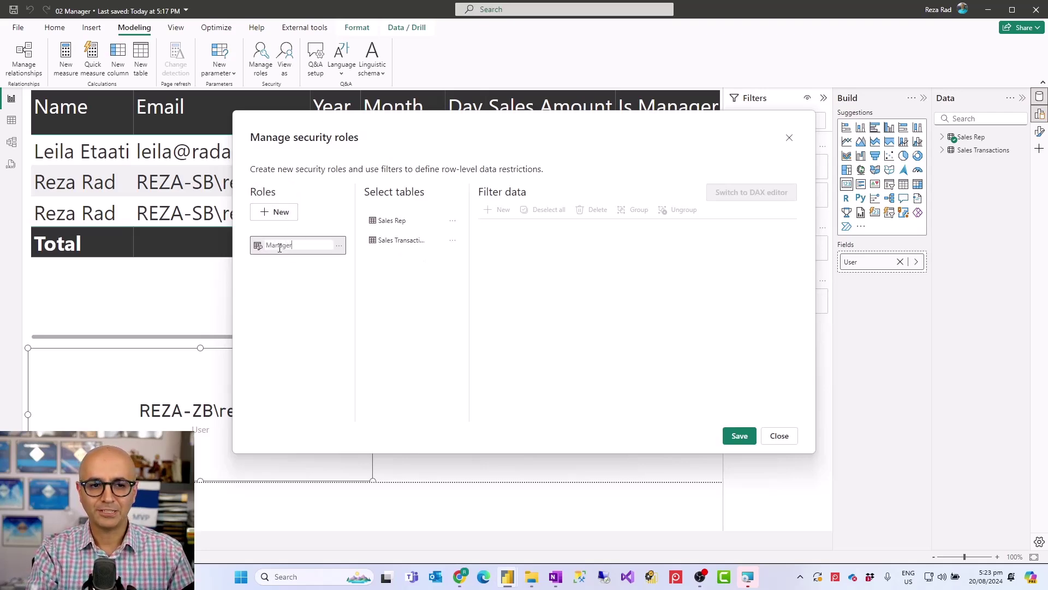
pyautogui.press('Return')
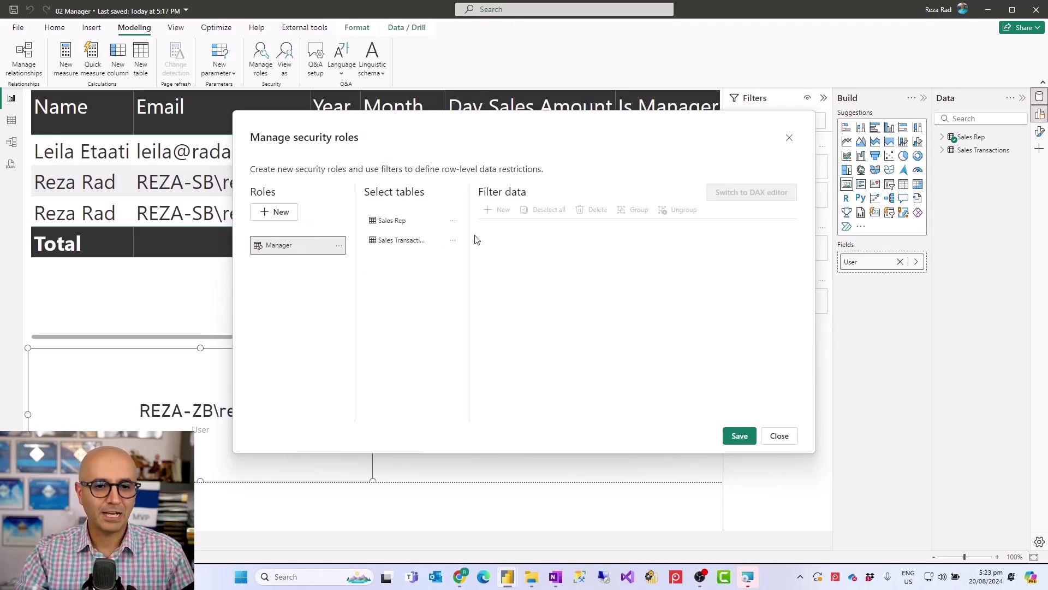
# - Filter the Sales Rep table for the Manager role with the DAX expression TRUE()
pyautogui.click(393, 223)
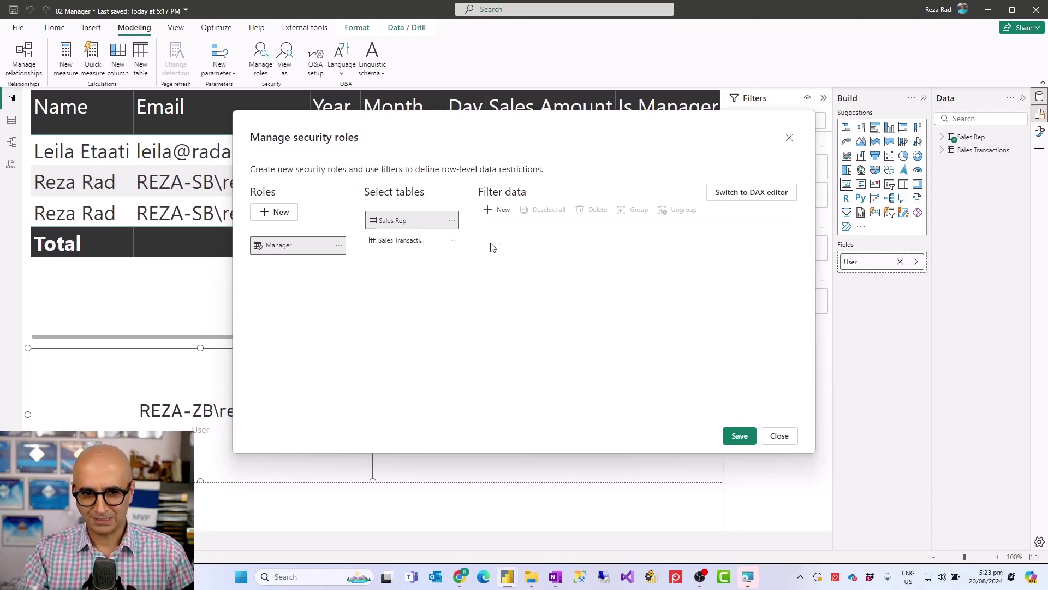
pyautogui.click(500, 211)
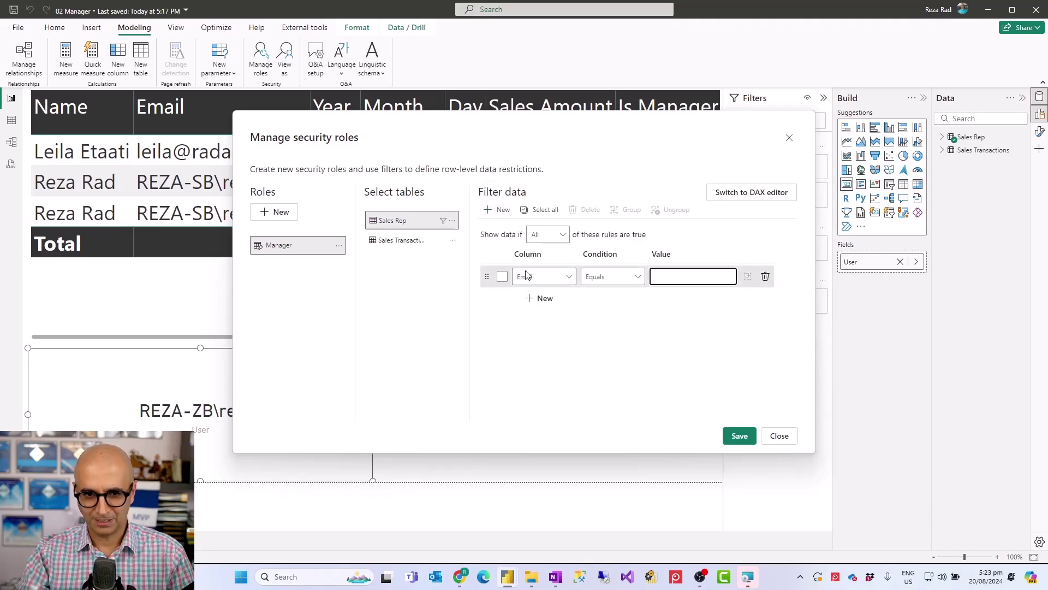
pyautogui.click(751, 192)
pyautogui.moveTo(532, 231); pyautogui.dragTo(484, 231)
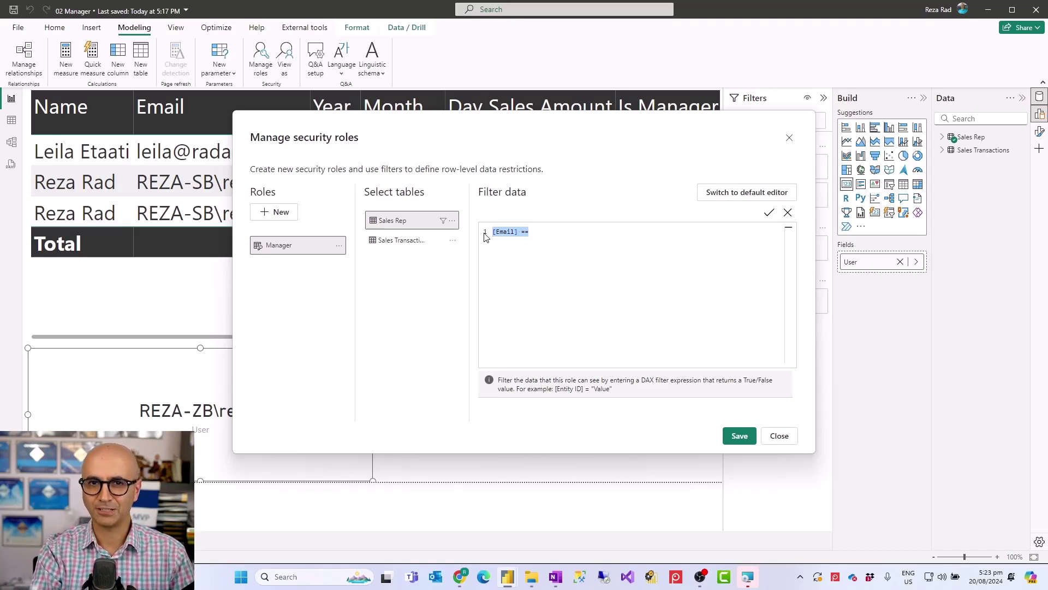
pyautogui.write('true')
pyautogui.press('Tab')
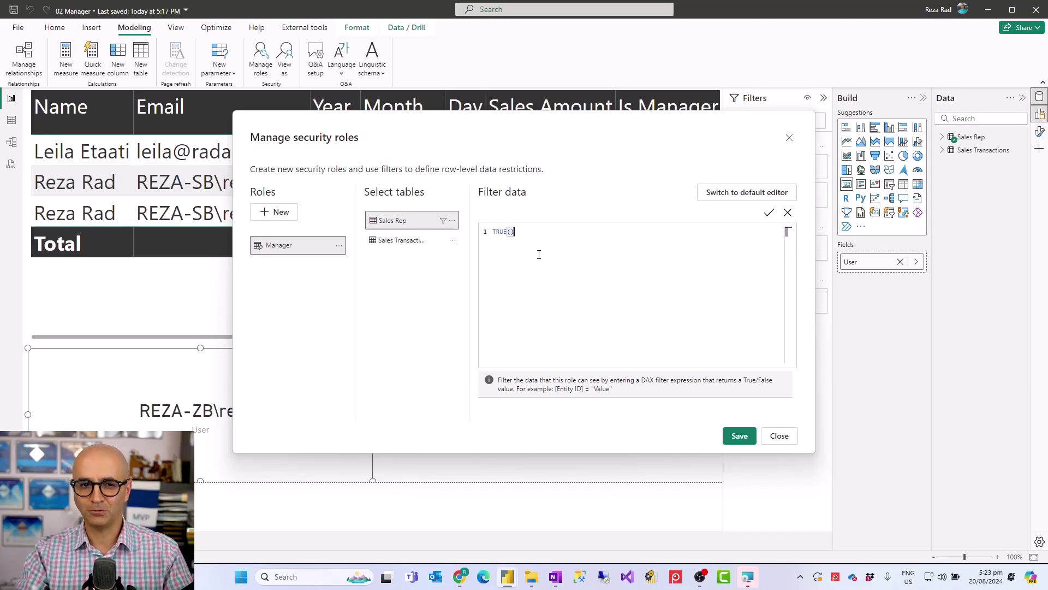
# - Add a second security role named user
pyautogui.click(275, 213)
pyautogui.doubleClick(284, 265)
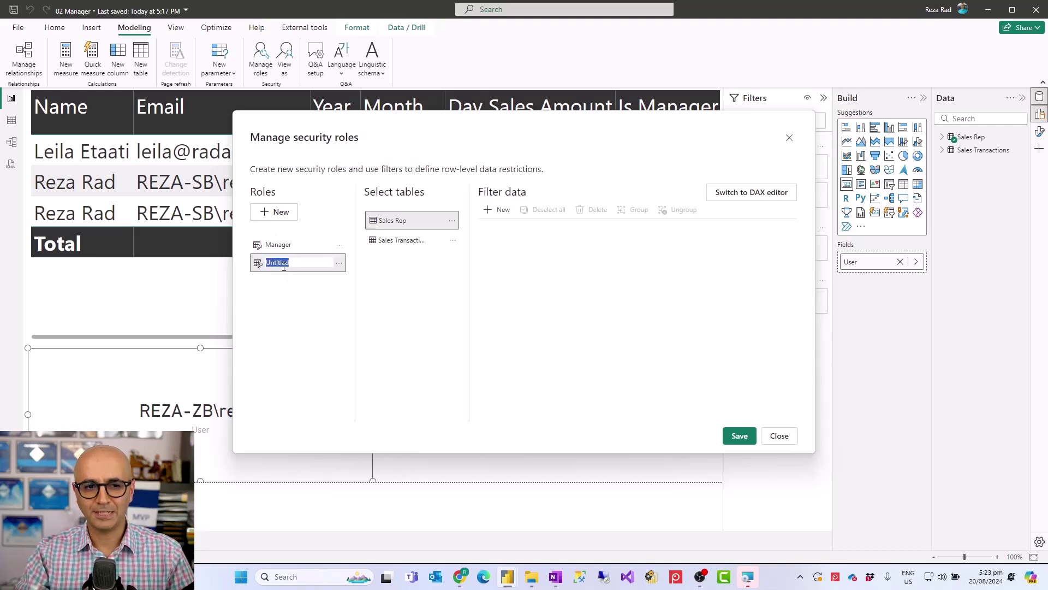
pyautogui.write('user')
pyautogui.press('Return')
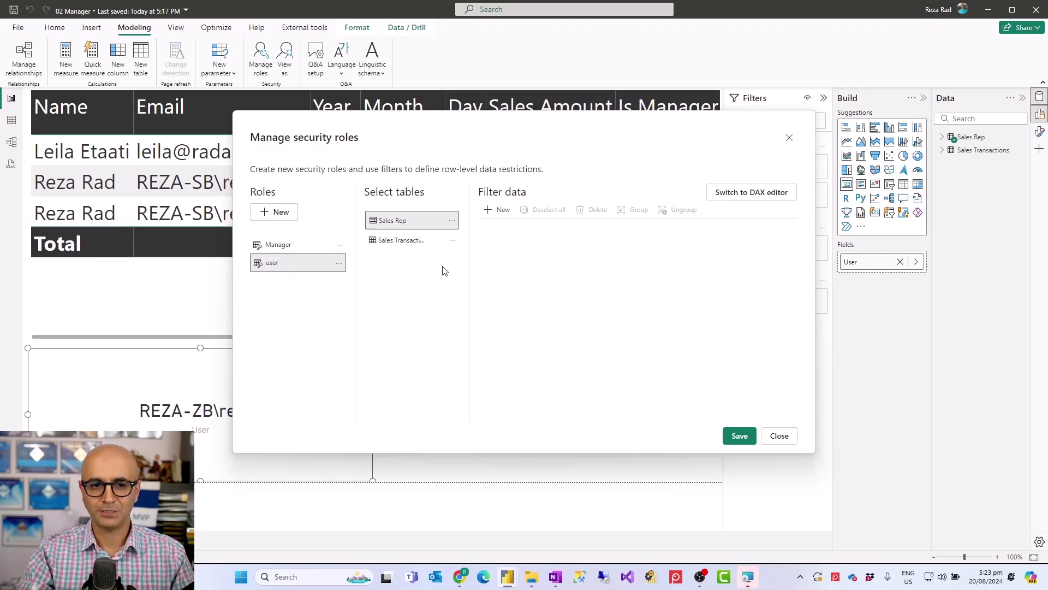
# - Filter the Sales Rep table for the user role with the DAX expression [Email] == USERPRINCIPALNAME() and apply it
pyautogui.click(503, 211)
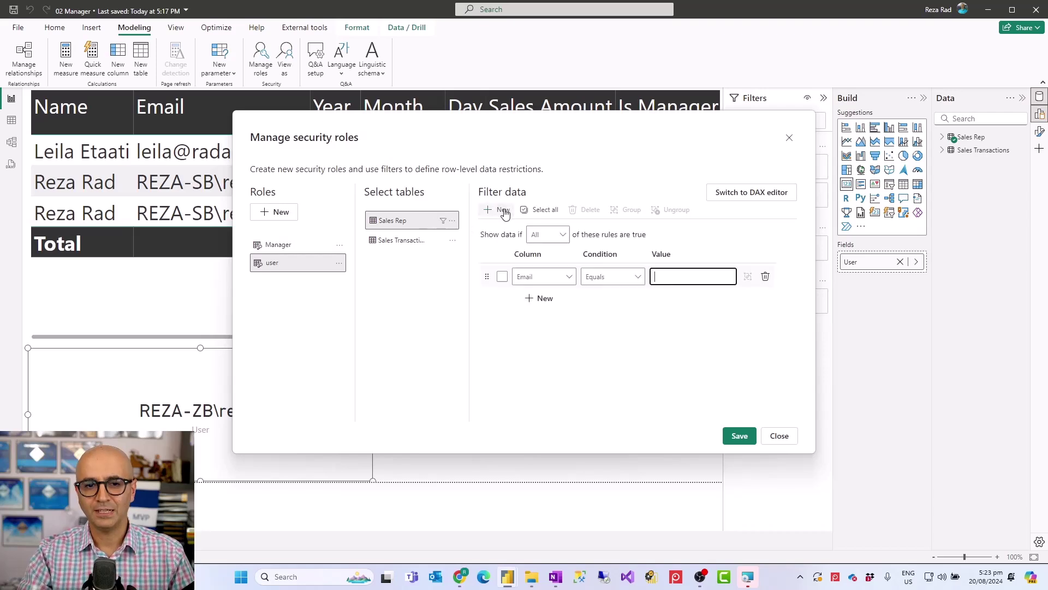
pyautogui.click(566, 279)
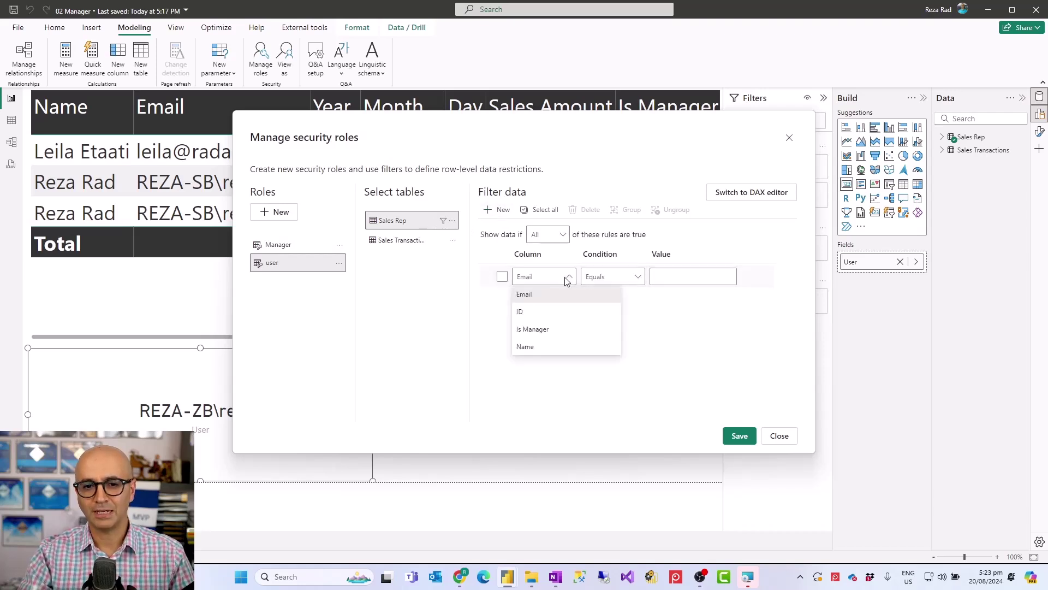
pyautogui.click(627, 287)
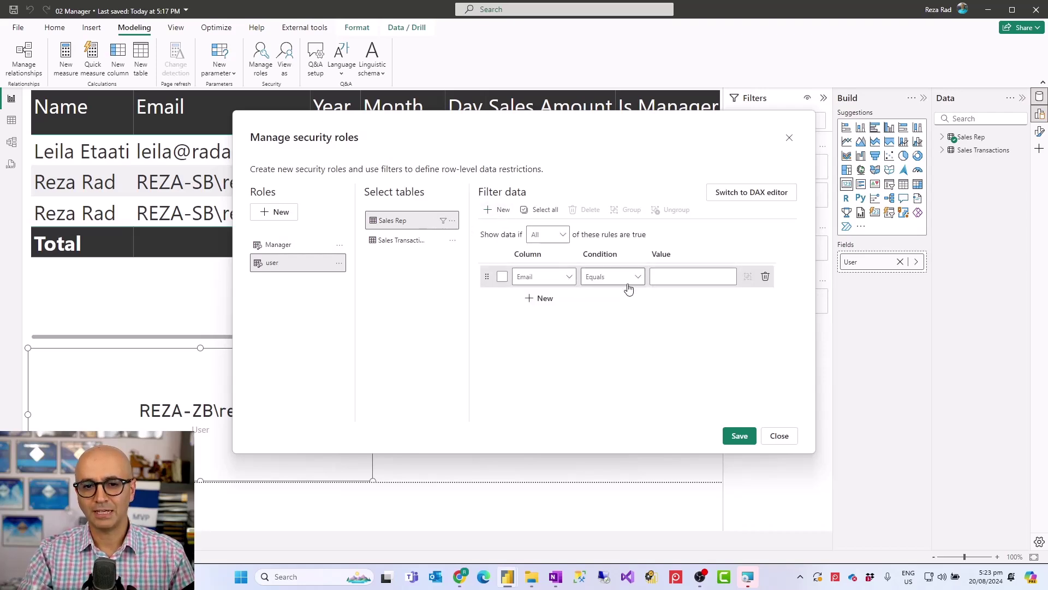
pyautogui.click(758, 196)
pyautogui.write('USERPRINCIPALNAME()')
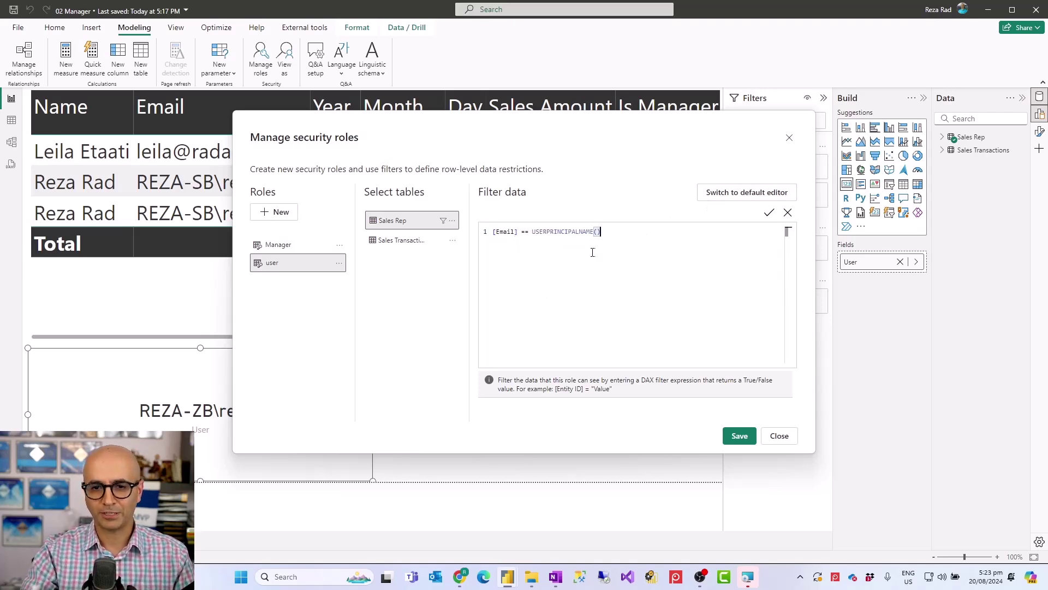
pyautogui.click(769, 213)
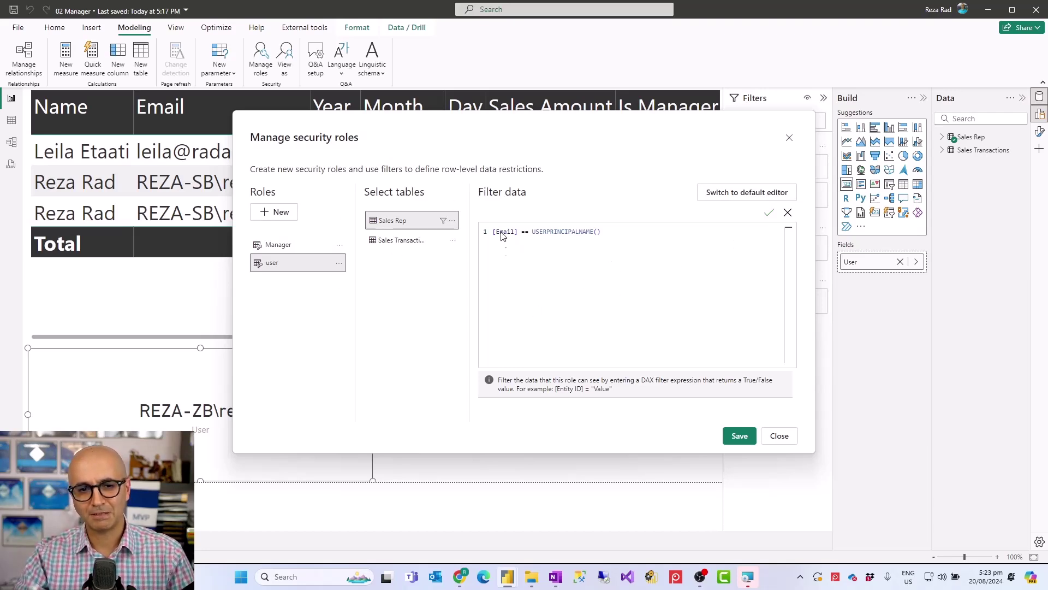
# - Compare the filter expressions of the Manager and user roles, and close the role manager without saving the changes
pyautogui.click(275, 248)
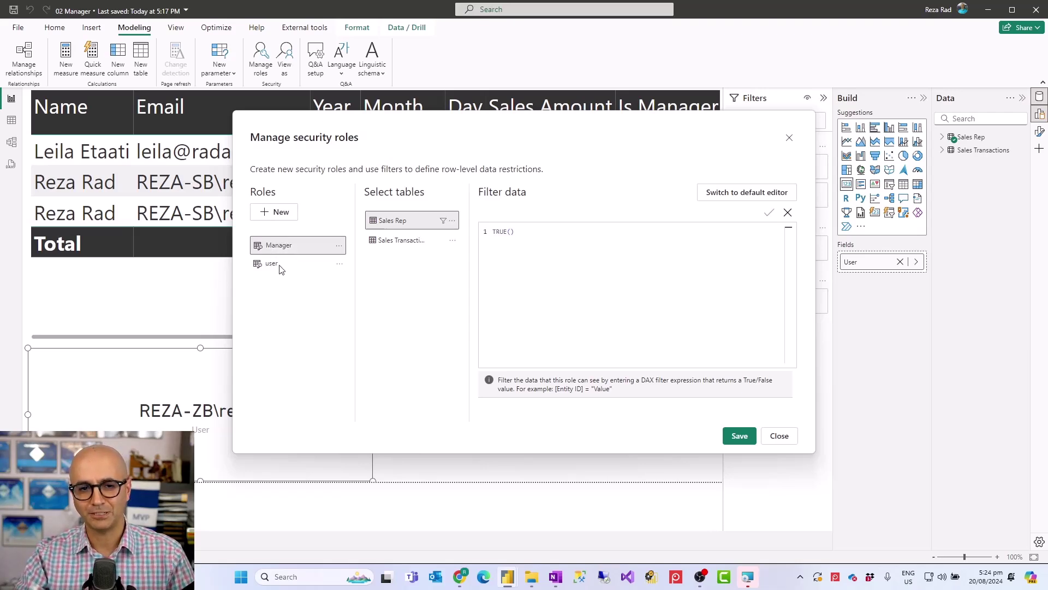
pyautogui.click(280, 266)
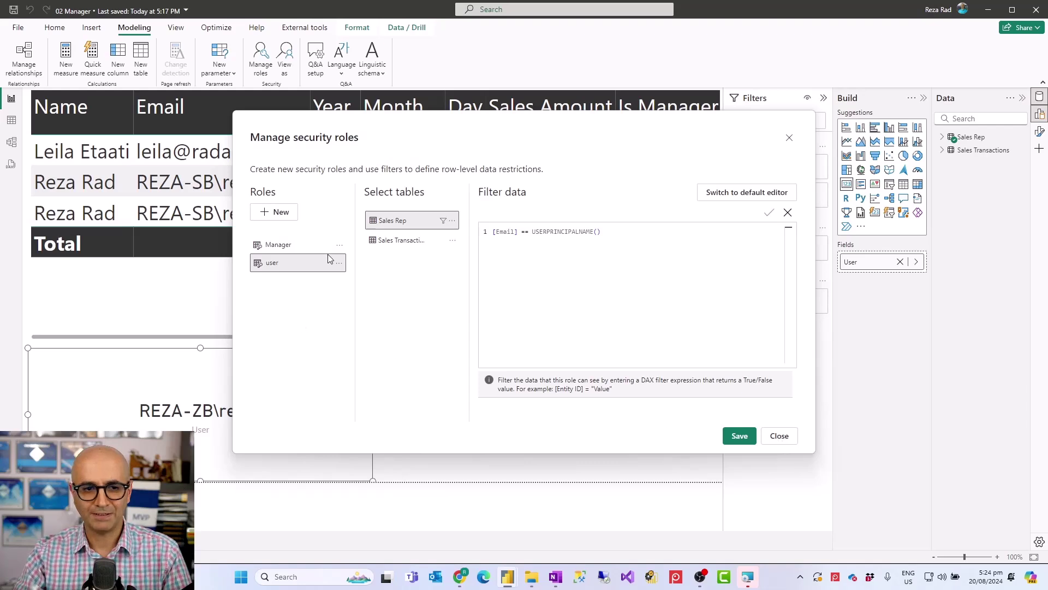
pyautogui.click(774, 435)
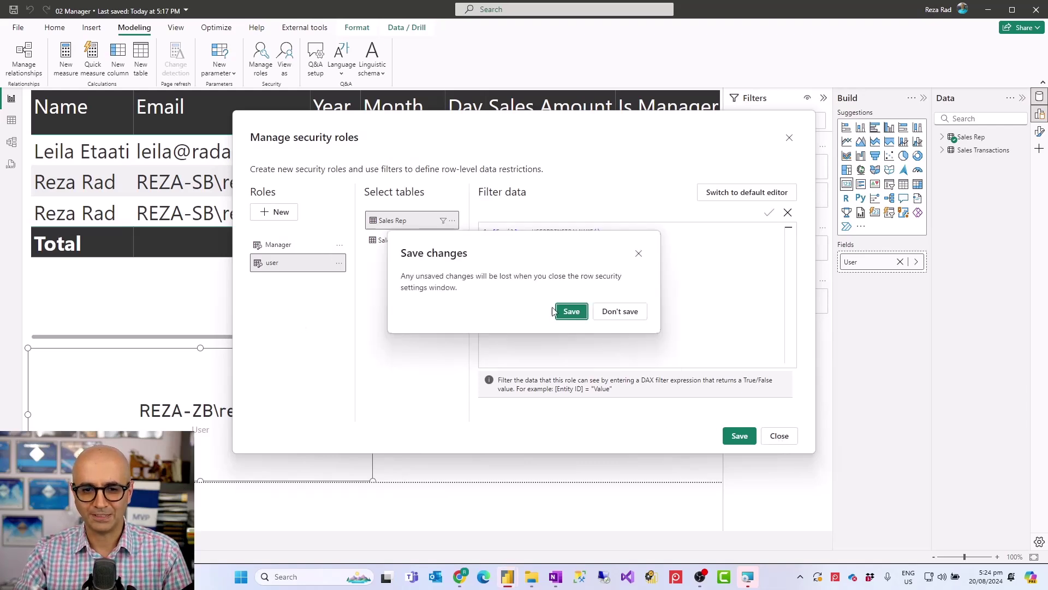
pyautogui.click(619, 311)
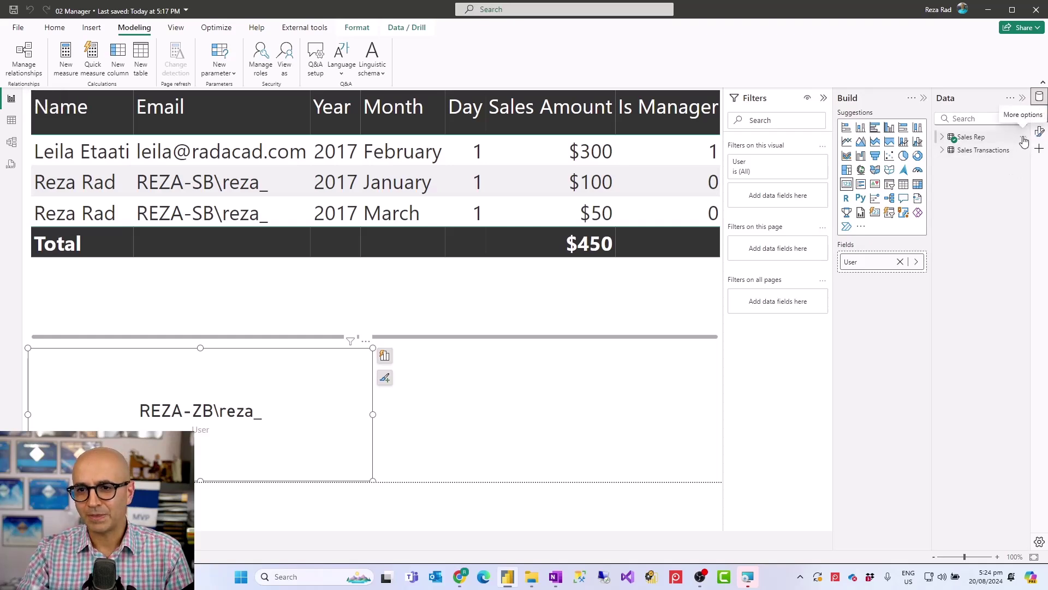
# - Add a new measure to the Sales Rep table with USERPRINCIPALNAME() on the second line of its formula
pyautogui.click(1024, 142)
pyautogui.press('Escape')
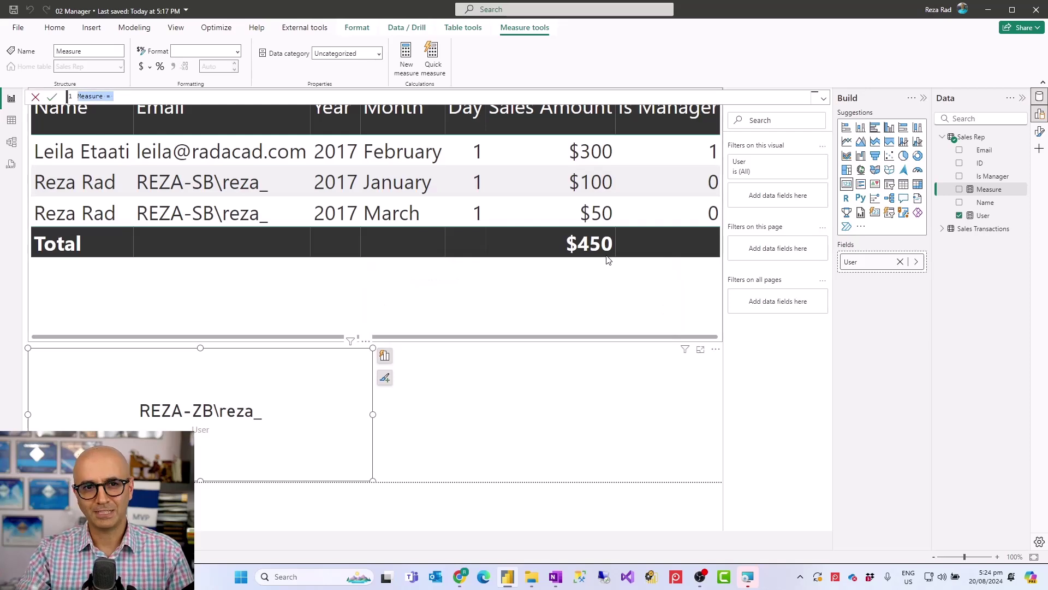
pyautogui.scroll(3, 120, 101)
pyautogui.scroll(2, 120, 102)
pyautogui.doubleClick(121, 106)
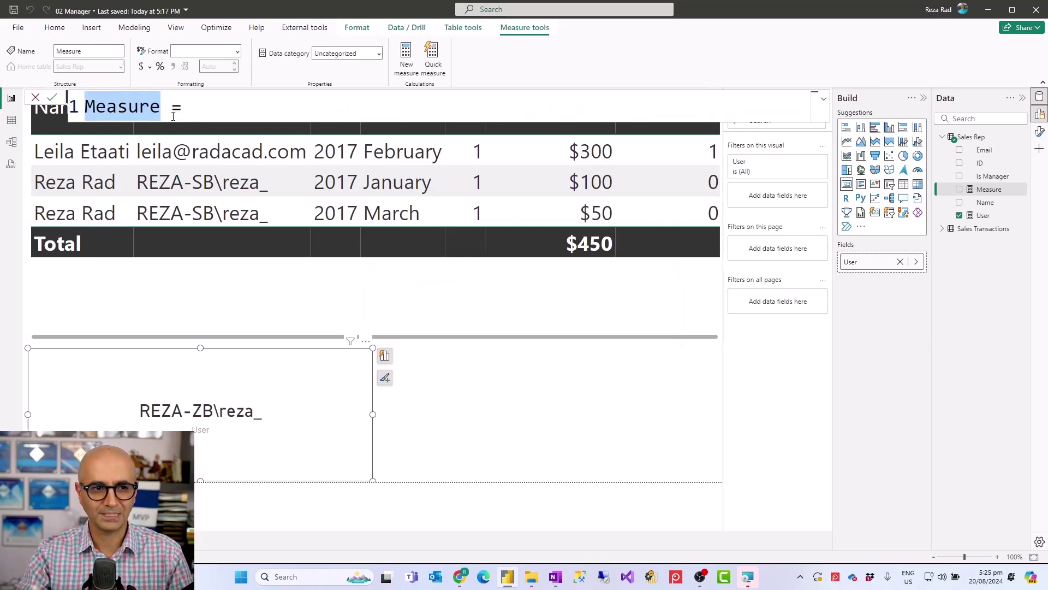
pyautogui.click(207, 107)
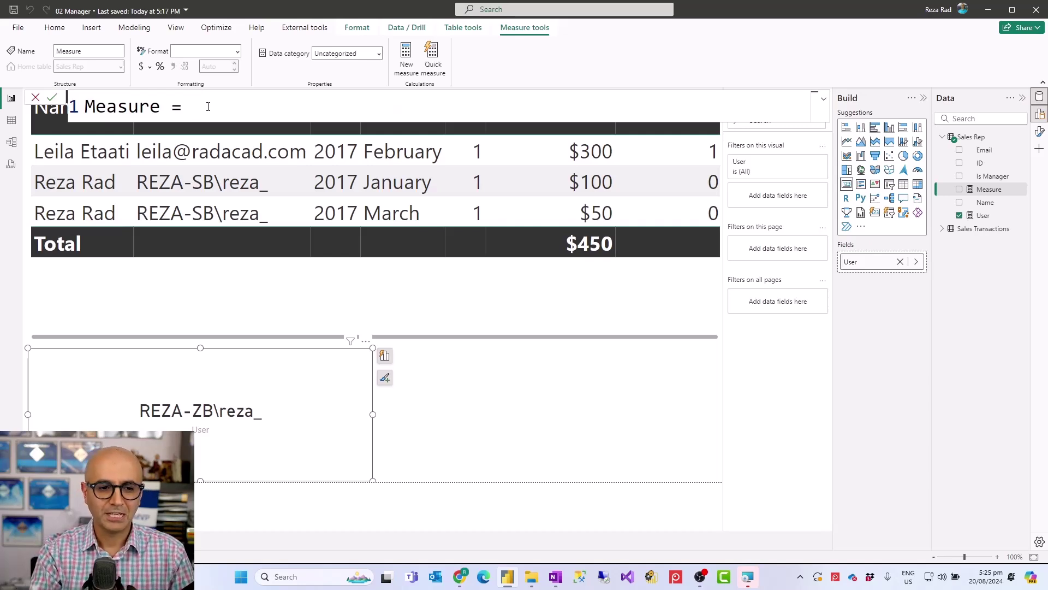
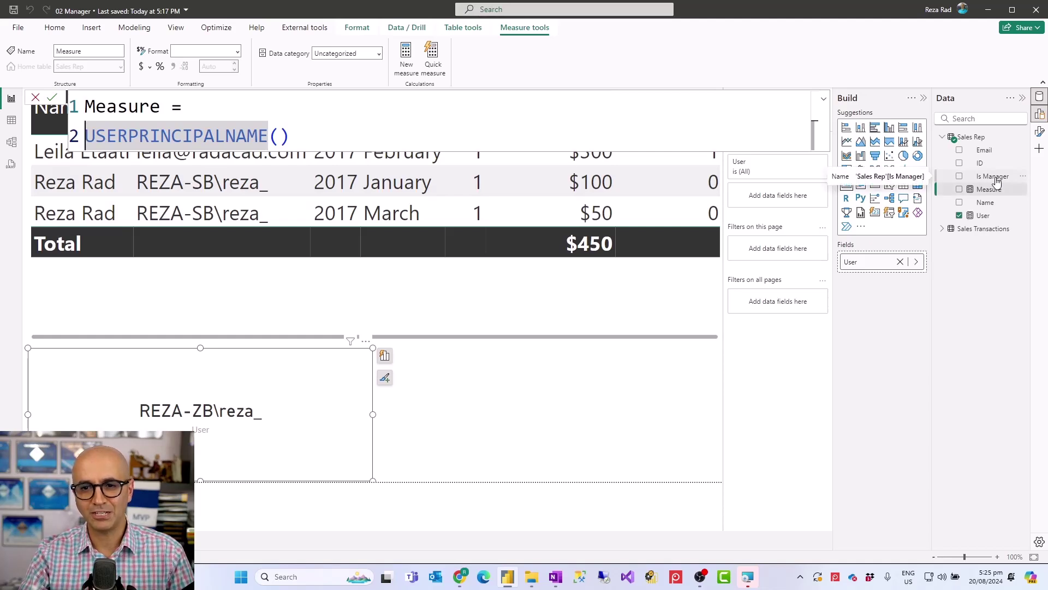
# - Start a LOOKUPVALUE function on a new line above USERPRINCIPALNAME() in the measure's formula
pyautogui.click(252, 107)
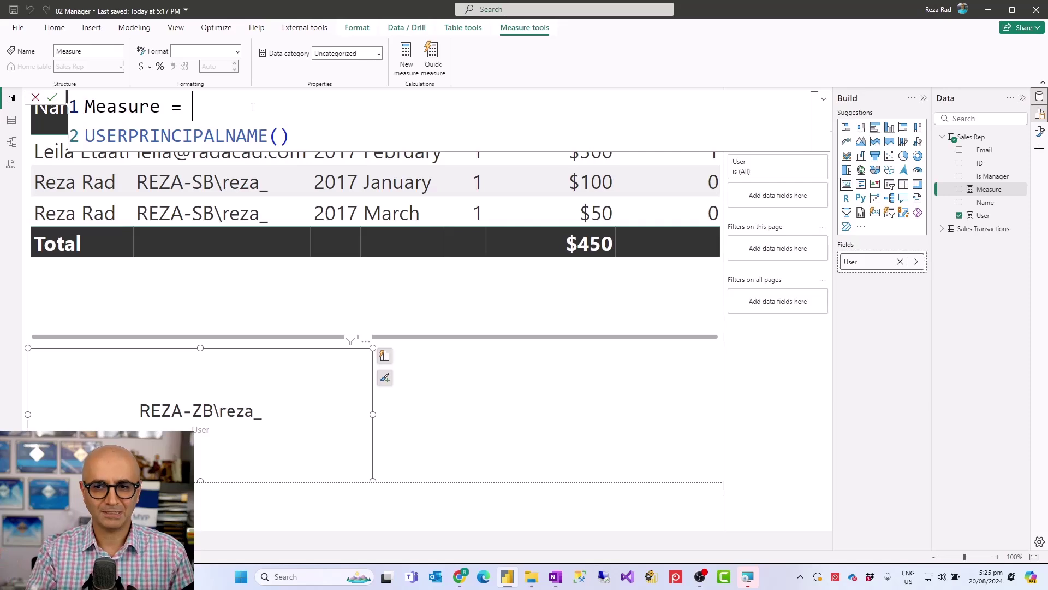
pyautogui.hotkey('shift', 'Return')
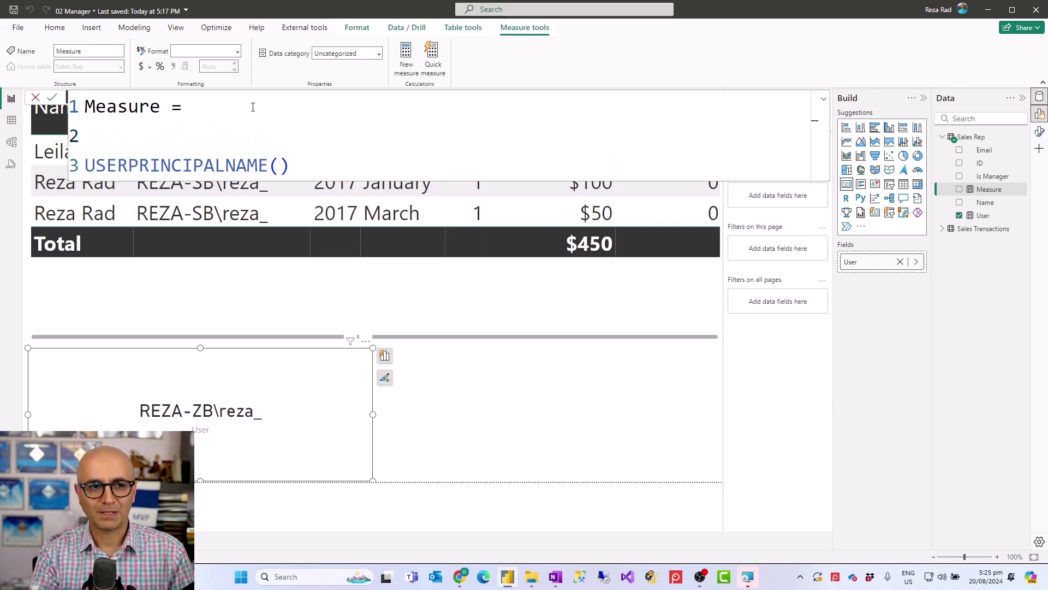
pyautogui.write('loo')
pyautogui.press('Tab')
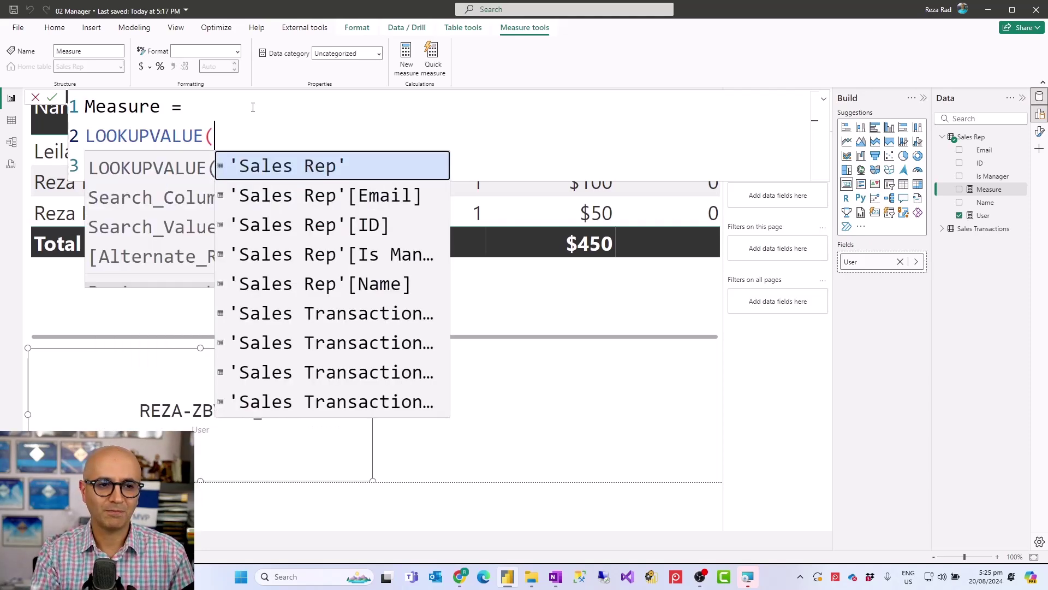
pyautogui.press('Escape')
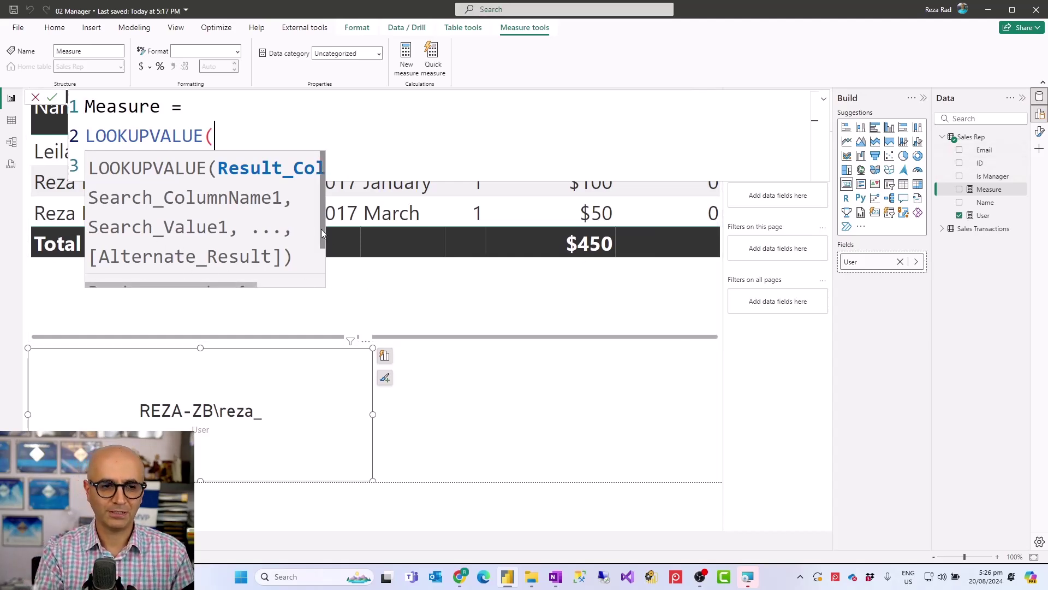
# - Enter 'Sales Rep'[Is Manager] as the result column of LOOKUPVALUE, followed by a comma and a new line for the search column
pyautogui.hotkey('shift', 'Return')
pyautogui.press('Down')
pyautogui.press('Down')
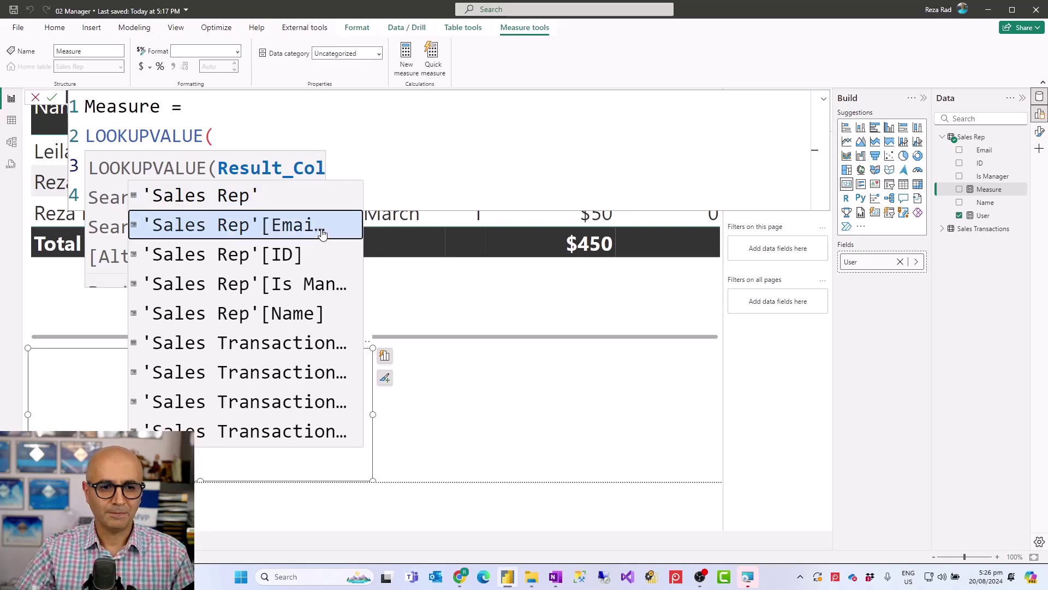
pyautogui.press('Tab')
pyautogui.write(',')
pyautogui.hotkey('shift', 'Return')
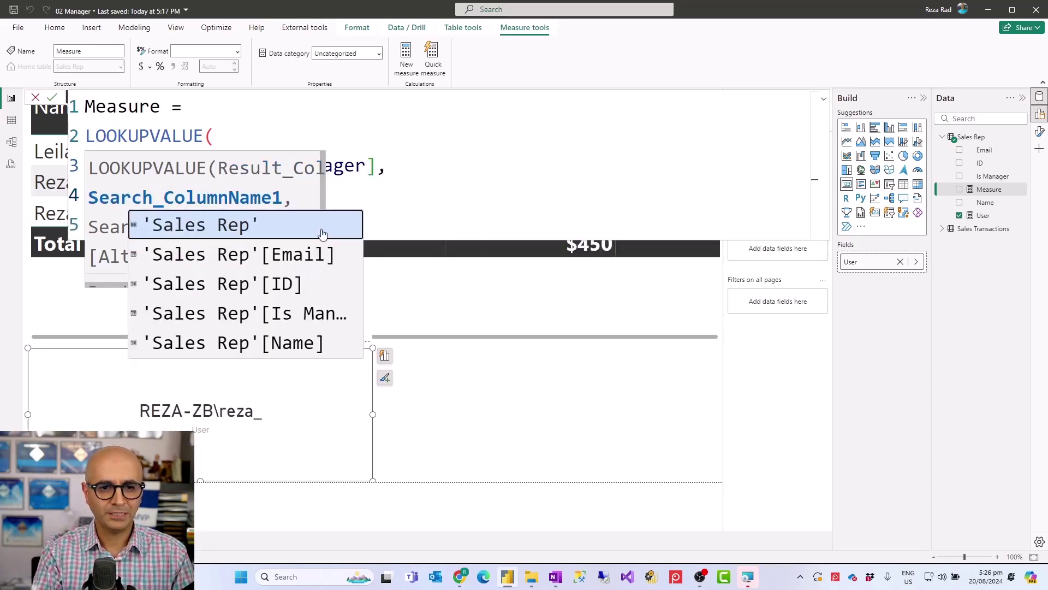
# - Enter 'Sales Rep'[Email] as the search column of LOOKUPVALUE, followed by a comma and a new line
pyautogui.press('Down')
pyautogui.press('Escape')
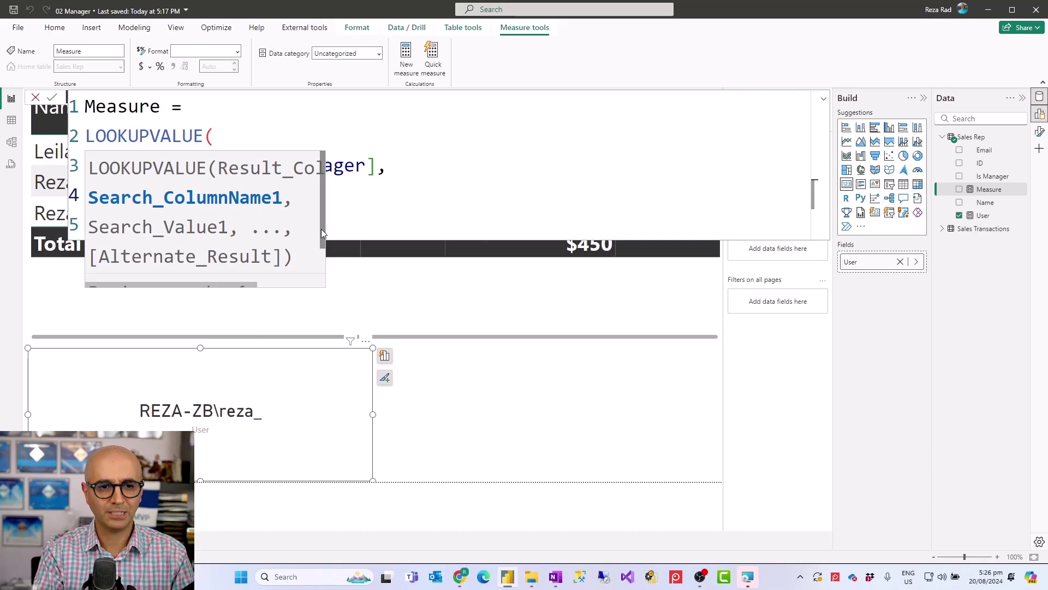
pyautogui.write(',')
pyautogui.hotkey('shift', 'Return')
pyautogui.press('Escape')
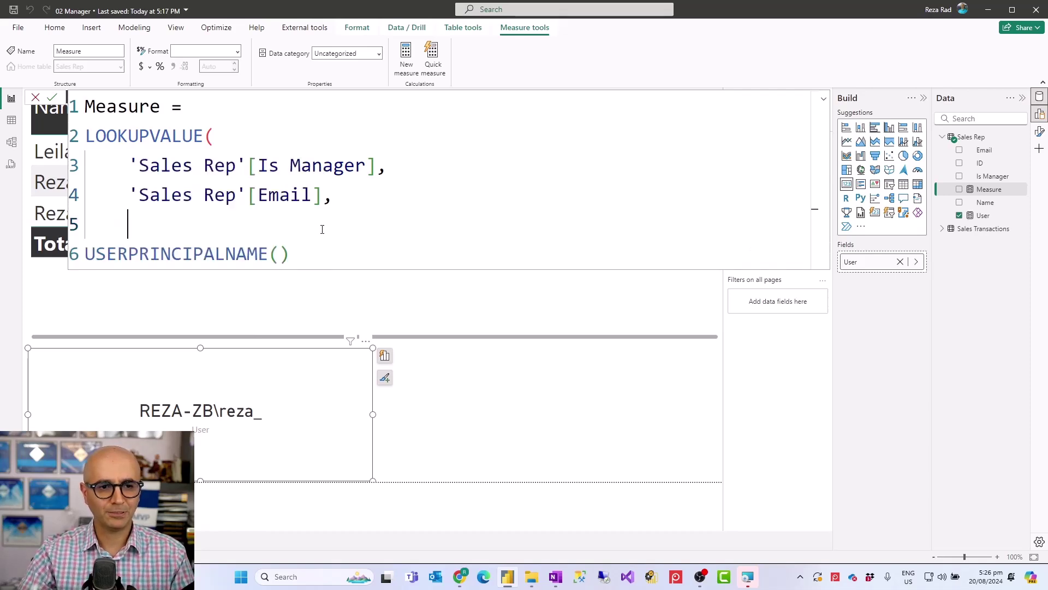
# - Make USERPRINCIPALNAME() the search value of LOOKUPVALUE, close the function on a new line, and commit the measure
pyautogui.press('Delete')
pyautogui.hotkey('shift', 'Return')
pyautogui.write(')')
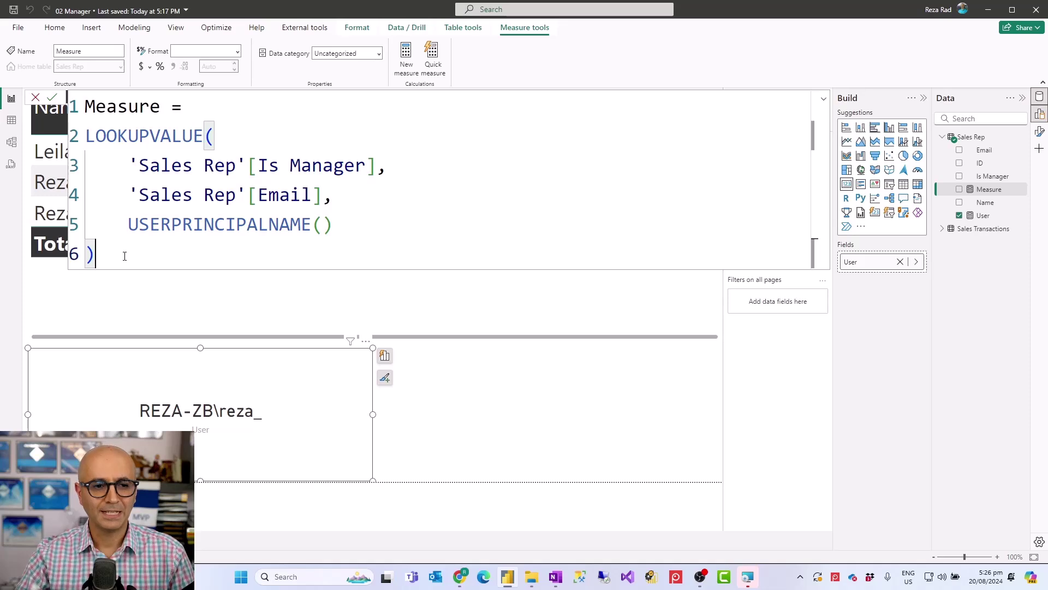
pyautogui.press('Return')
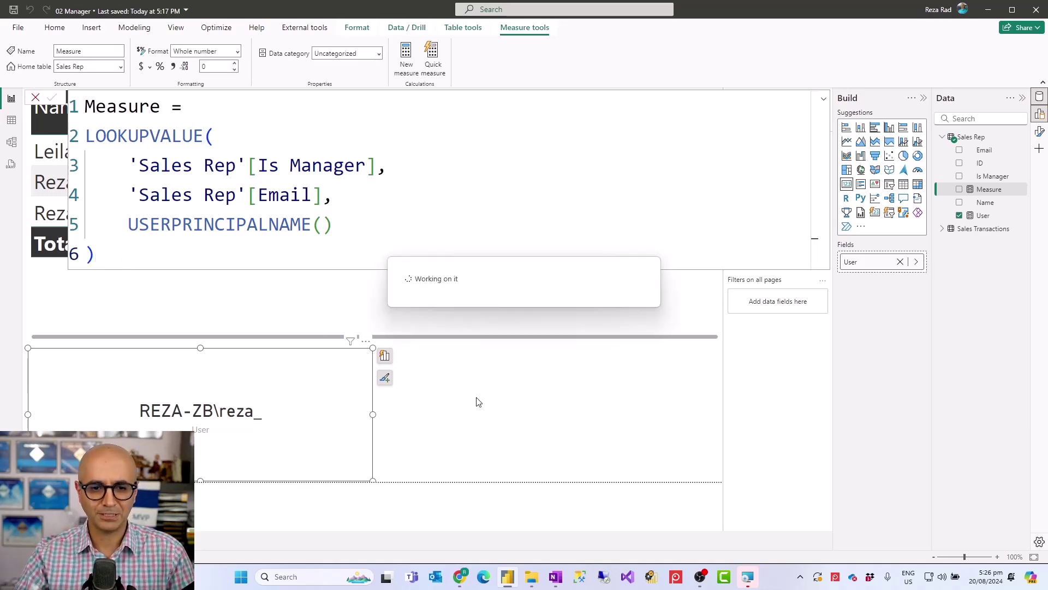
# - Add a new card visual to the report page that shows the Measure field from the Sales Rep table
pyautogui.click(479, 402)
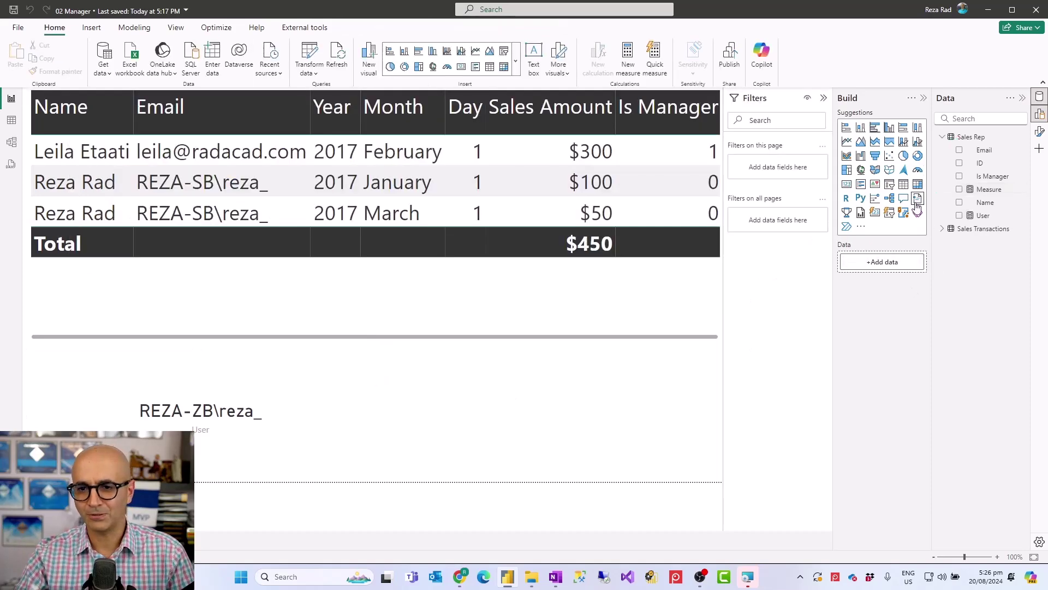
pyautogui.click(846, 185)
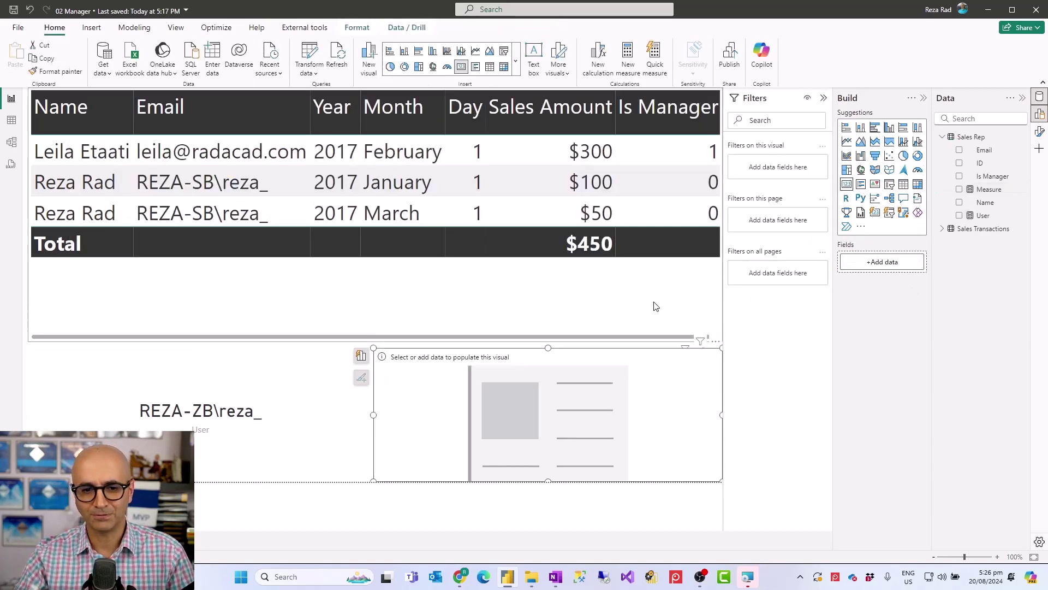
pyautogui.click(959, 189)
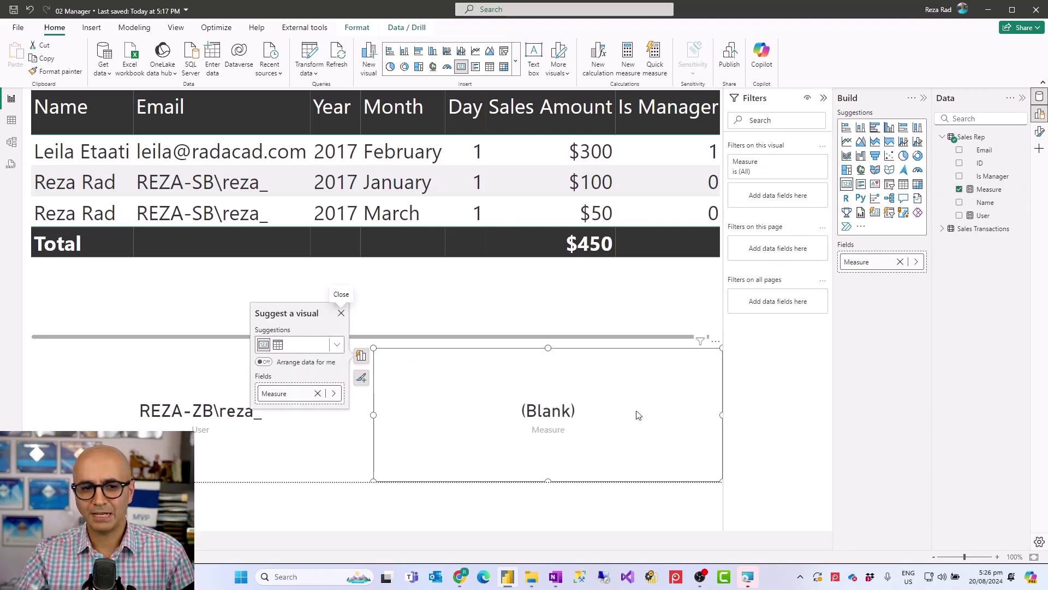
# - Review the lookup measure's formula and compare the Email values in the Sales Rep table data with the user card
pyautogui.click(986, 191)
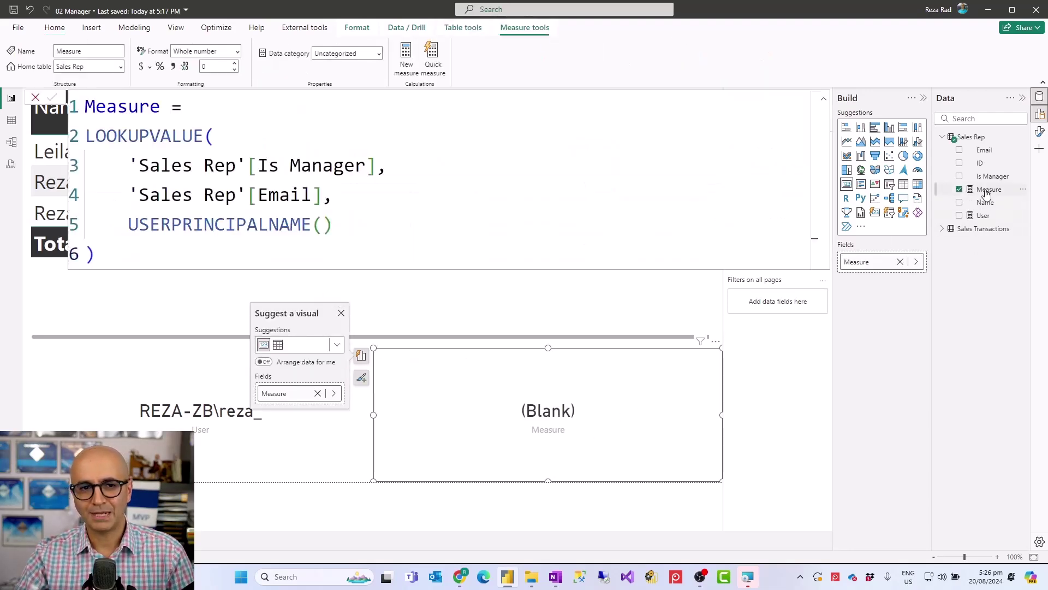
pyautogui.click(359, 224)
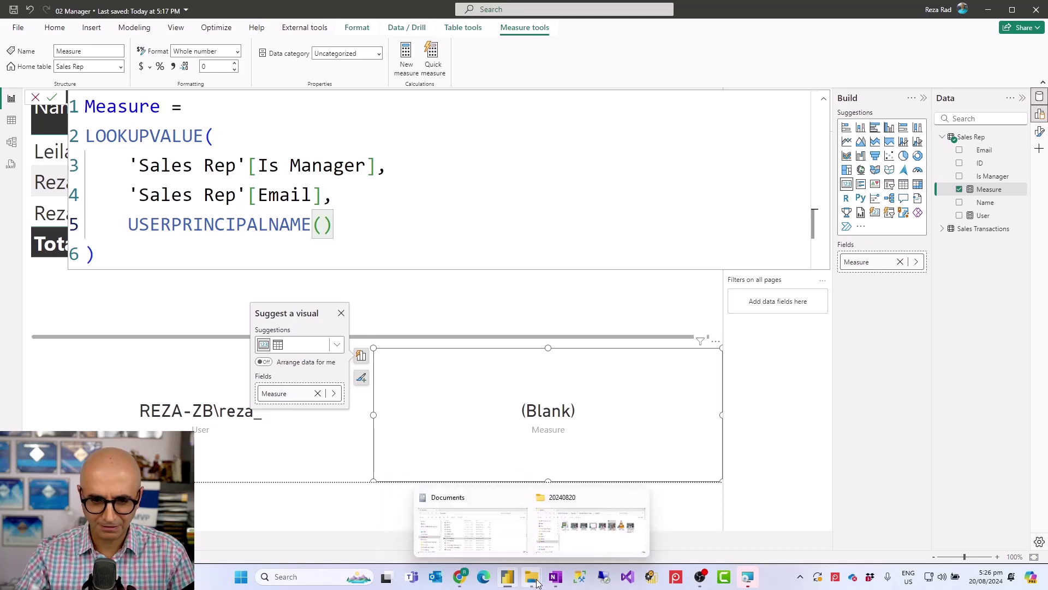
pyautogui.click(10, 121)
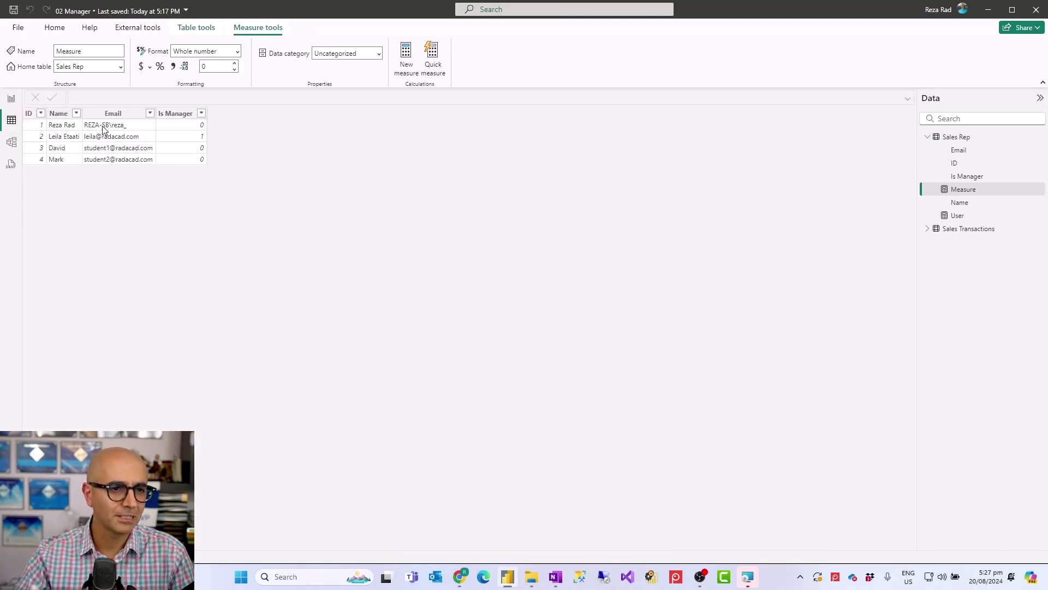
pyautogui.click(11, 99)
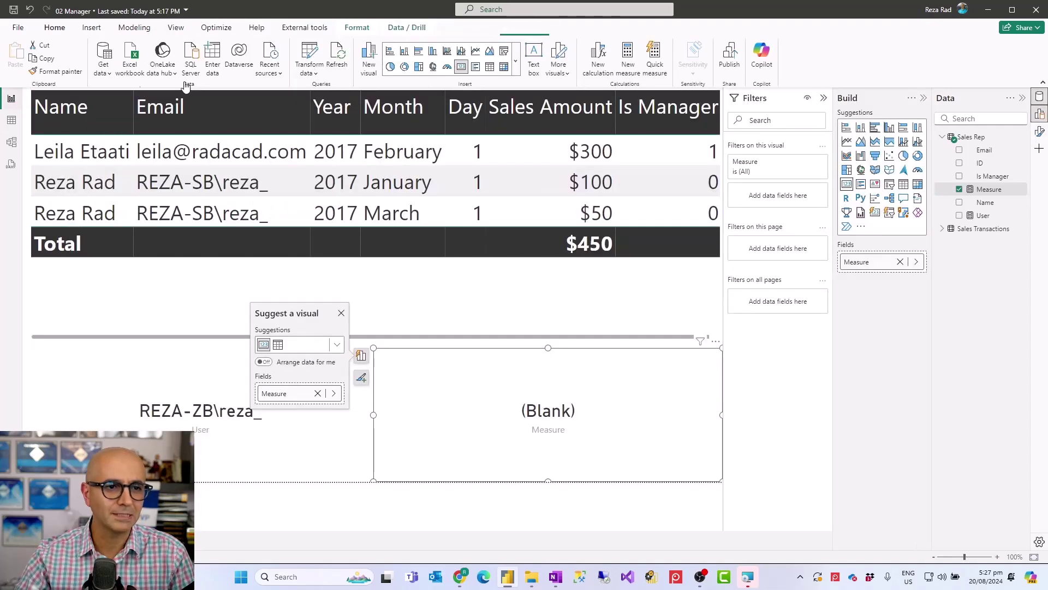
# - Refresh the report data and check the current user's Email and Is Manager values in the Sales Rep table
pyautogui.click(339, 59)
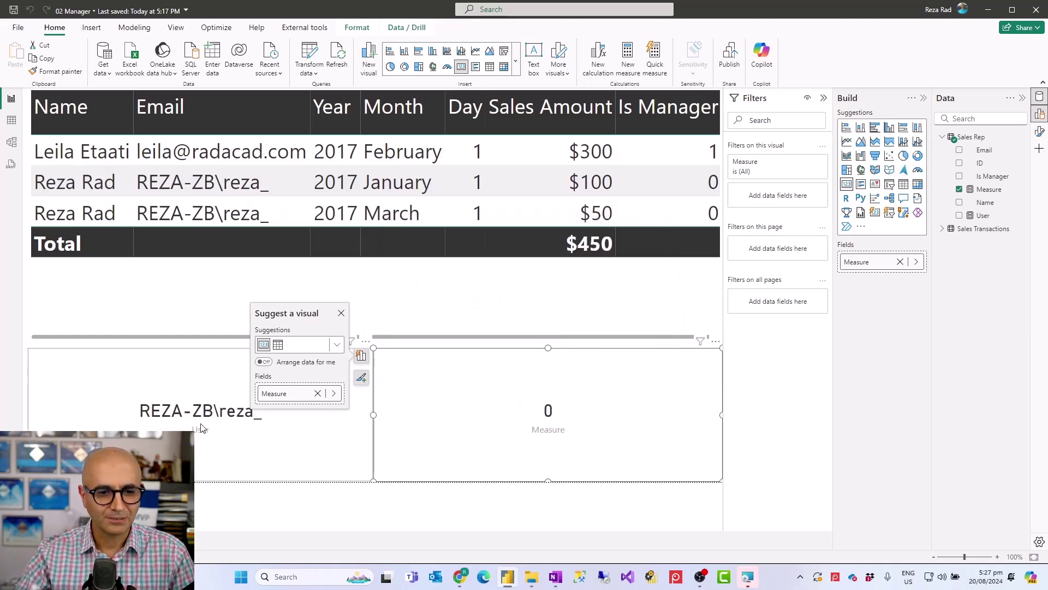
pyautogui.click(11, 120)
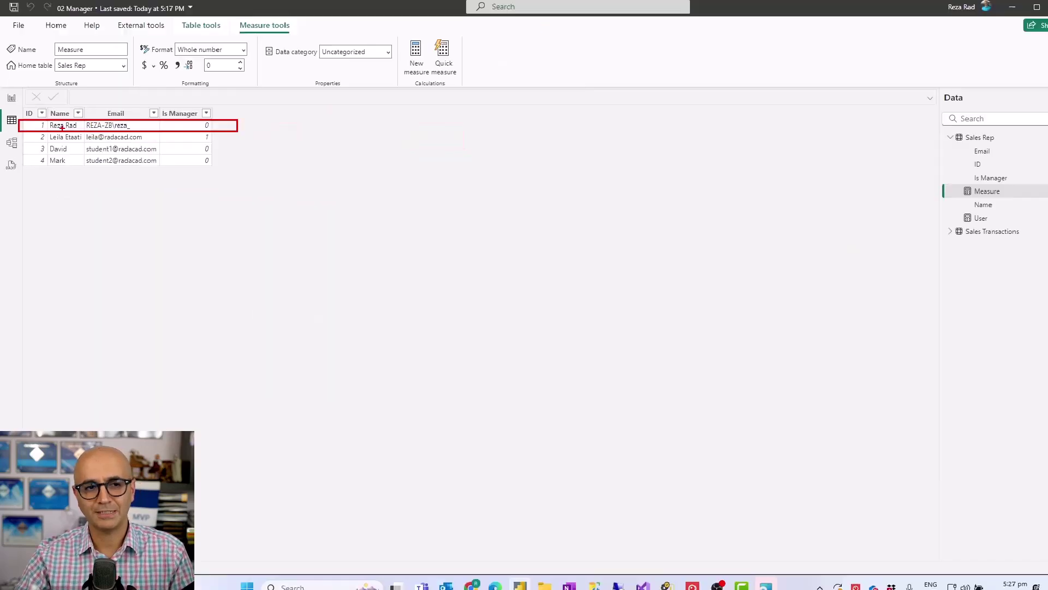
pyautogui.click(11, 98)
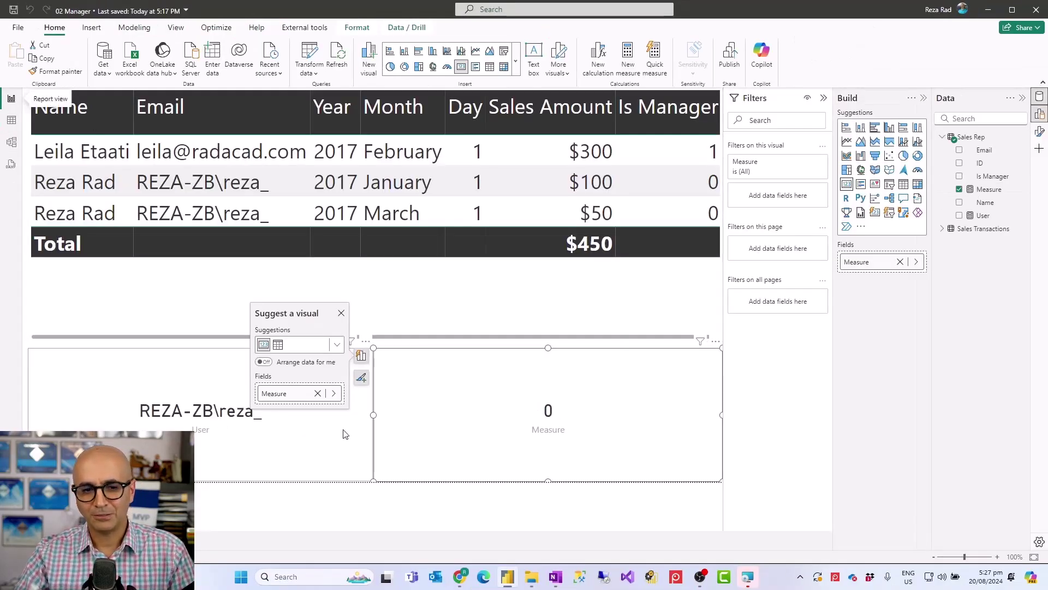
pyautogui.click(349, 342)
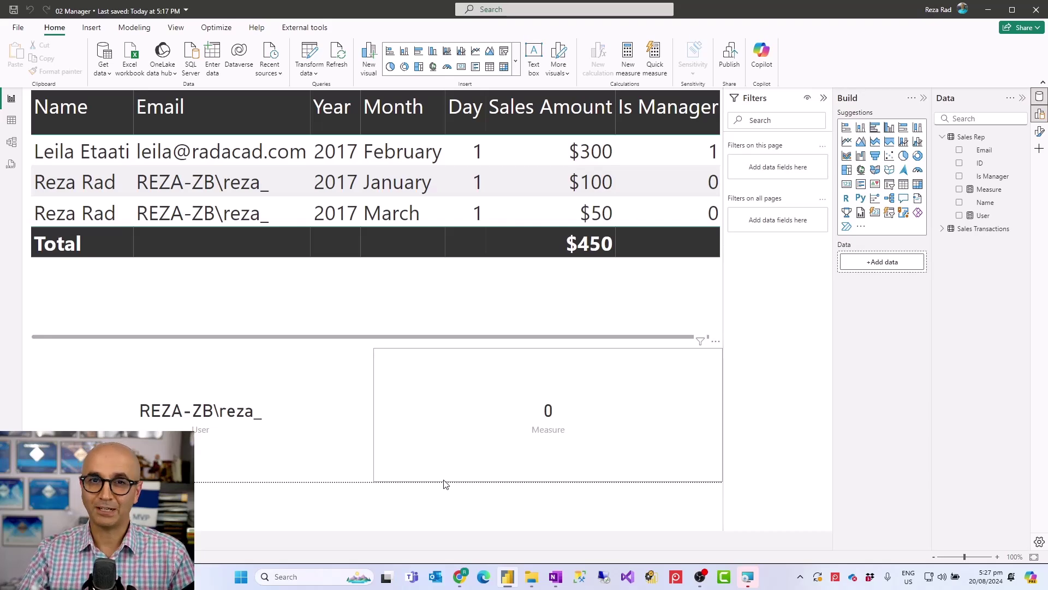
# - Copy the whole LOOKUPVALUE expression from the lookup measure's formula
pyautogui.click(616, 395)
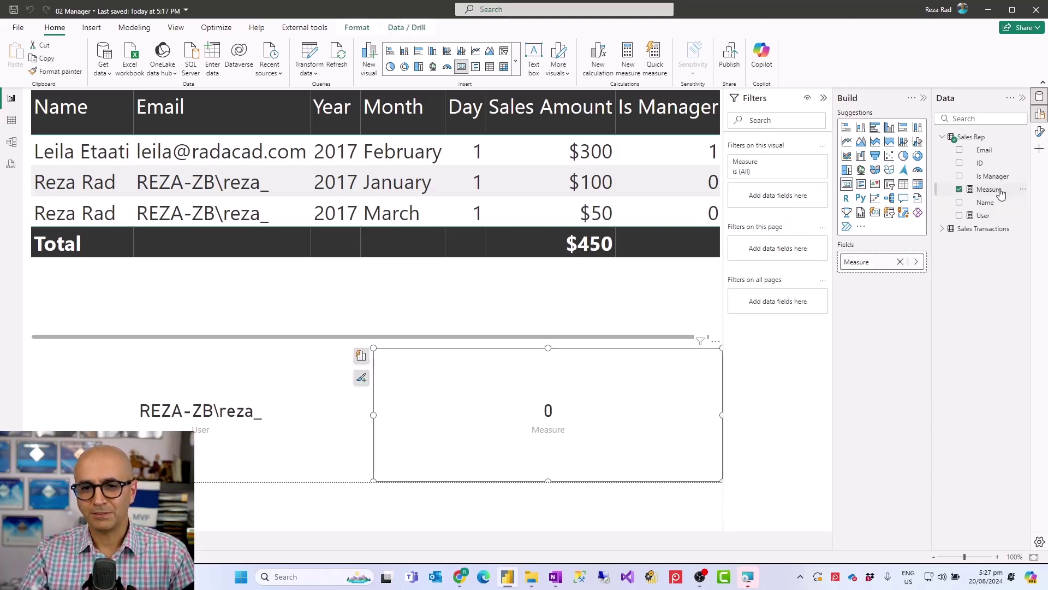
pyautogui.click(990, 189)
pyautogui.click(212, 105)
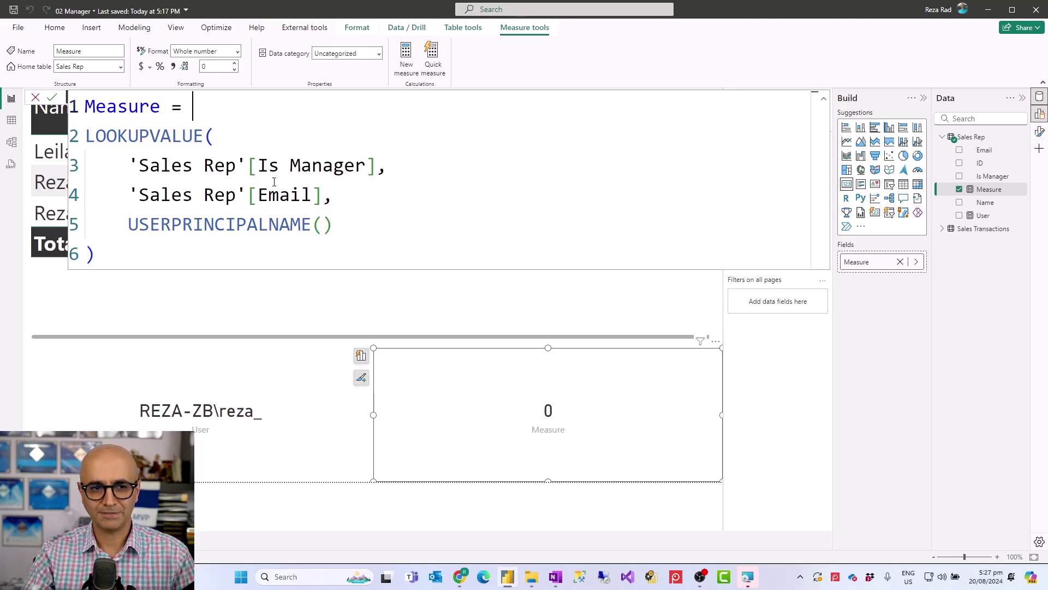
pyautogui.moveTo(134, 256); pyautogui.dragTo(85, 136)
pyautogui.hotkey('ctrl', 'c')
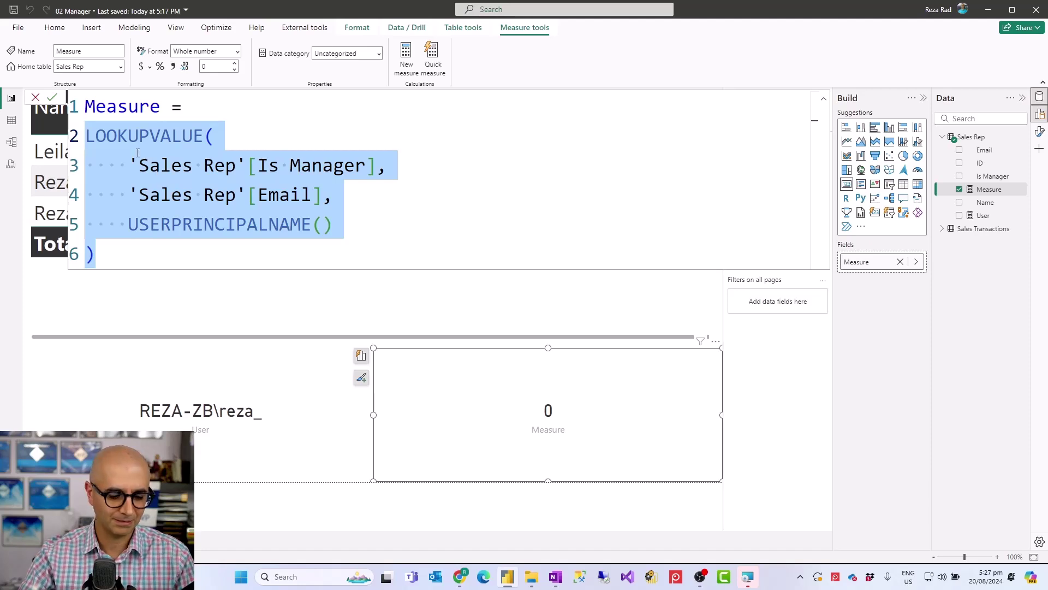
# - Create a new security role named user in the role manager
pyautogui.click(135, 27)
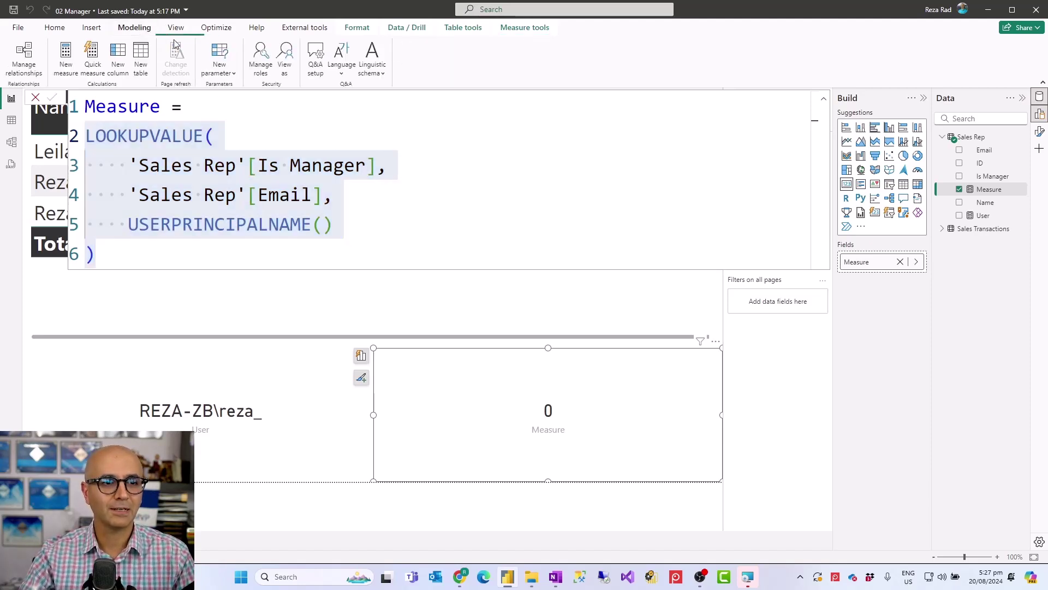
pyautogui.click(260, 56)
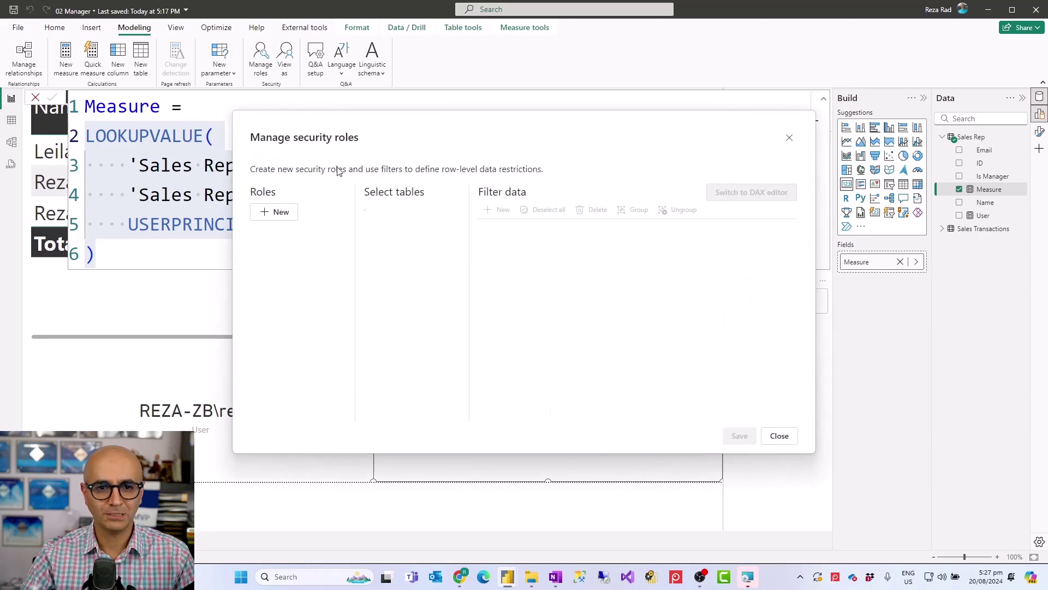
pyautogui.click(279, 213)
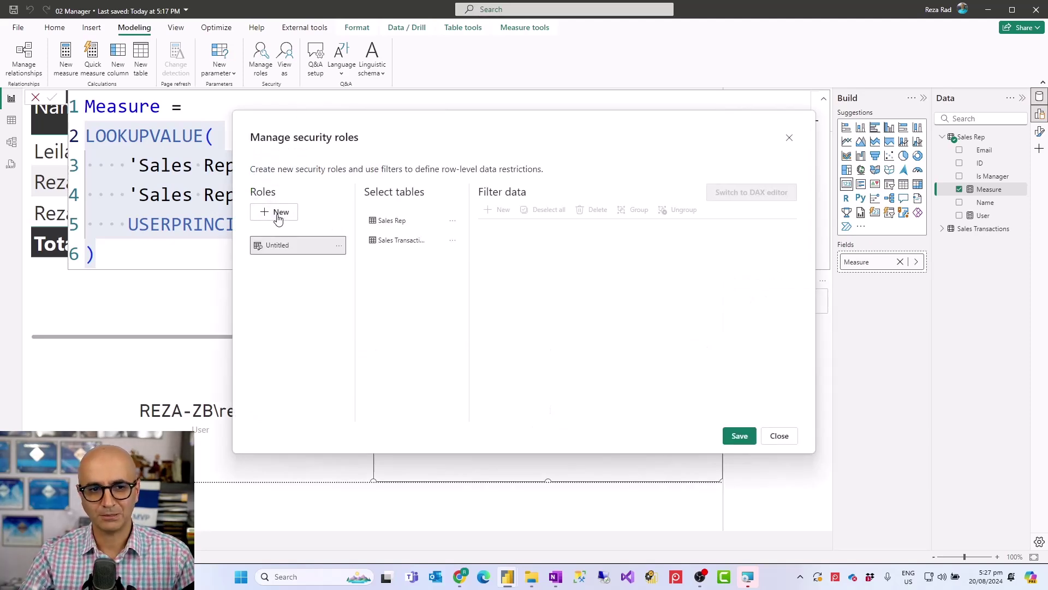
pyautogui.doubleClick(280, 246)
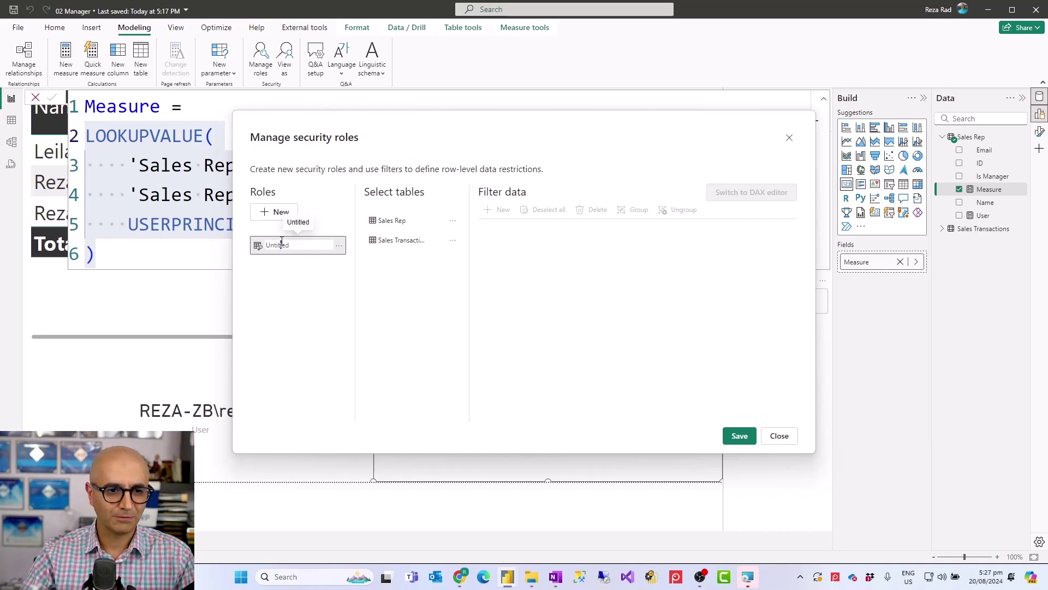
pyautogui.doubleClick(289, 244)
pyautogui.write('user')
pyautogui.press('Return')
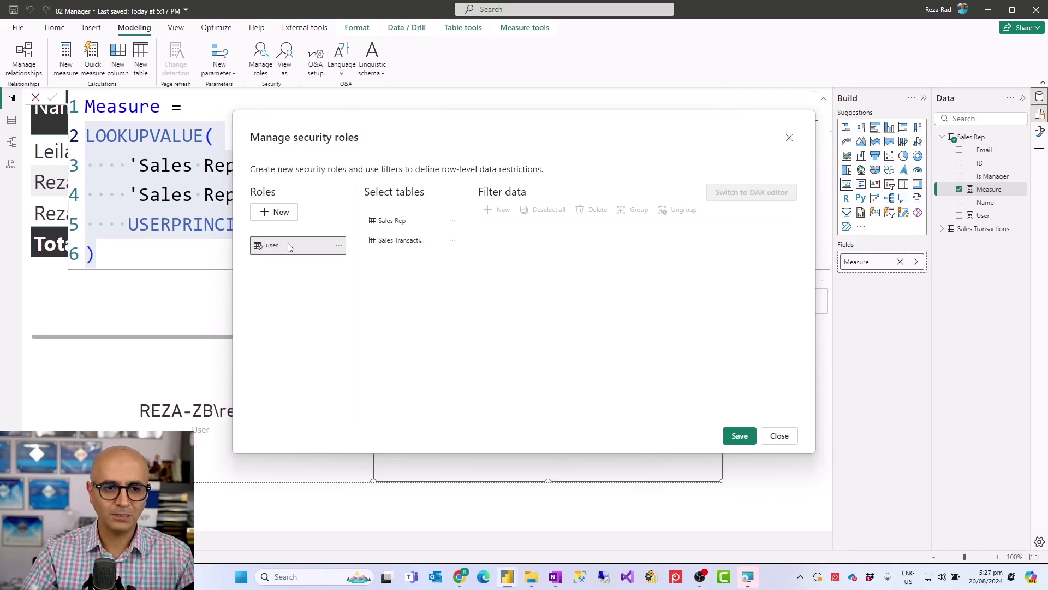
# - Start a DAX filter on Sales Rep for the user role with IF, testing whether the copied LOOKUPVALUE expression equals 0
pyautogui.click(408, 222)
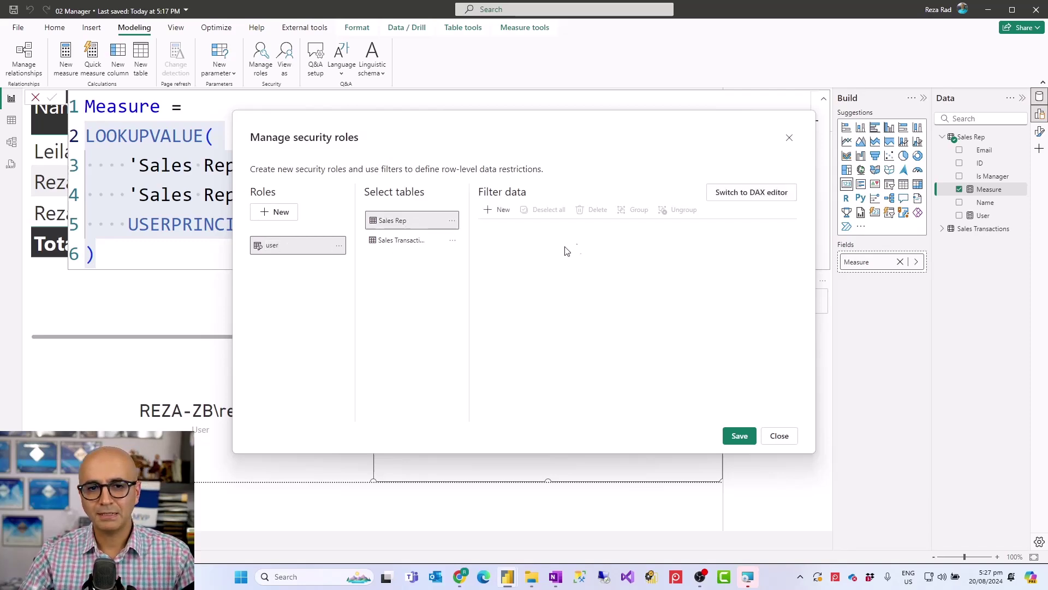
pyautogui.click(749, 194)
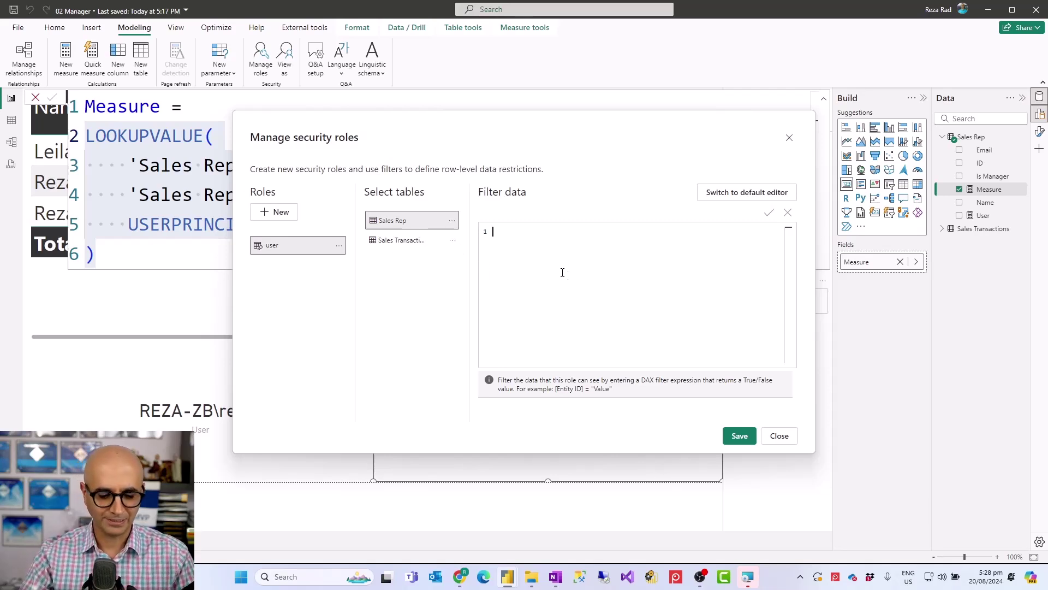
pyautogui.write('if')
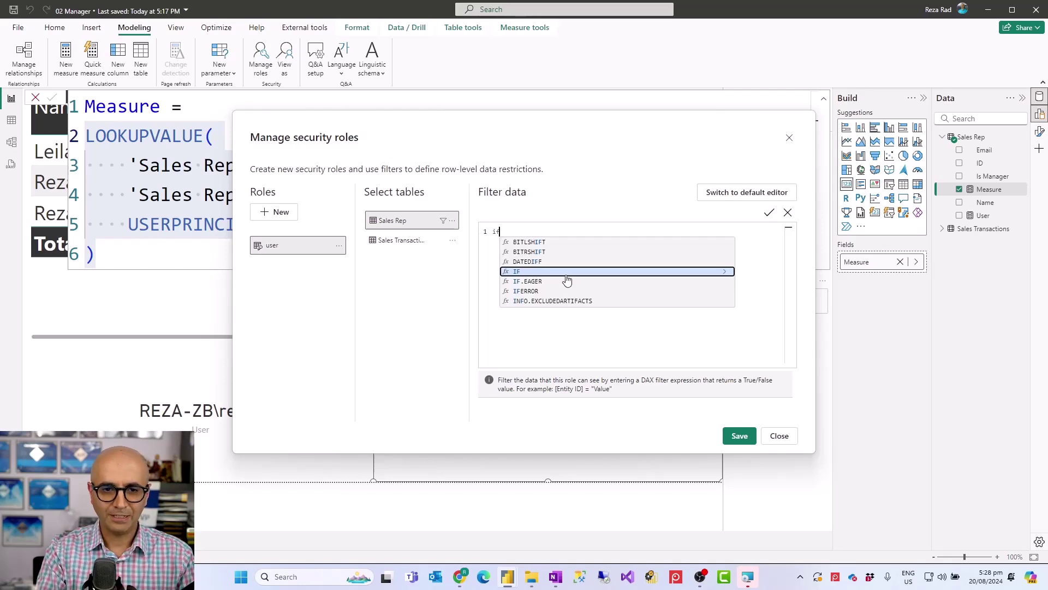
pyautogui.click(566, 271)
pyautogui.press('Return')
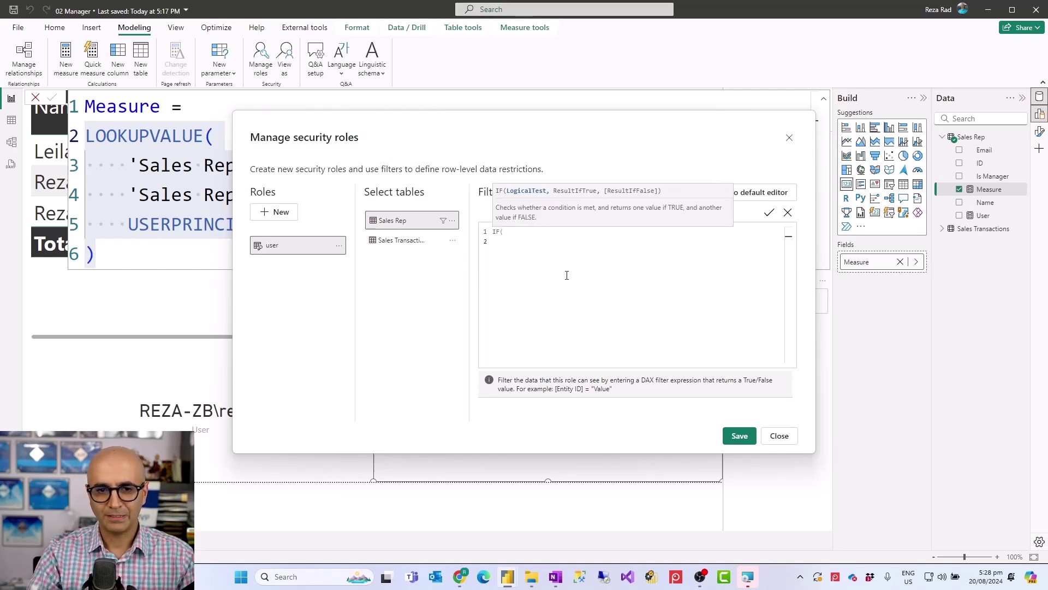
pyautogui.hotkey('ctrl', 'v')
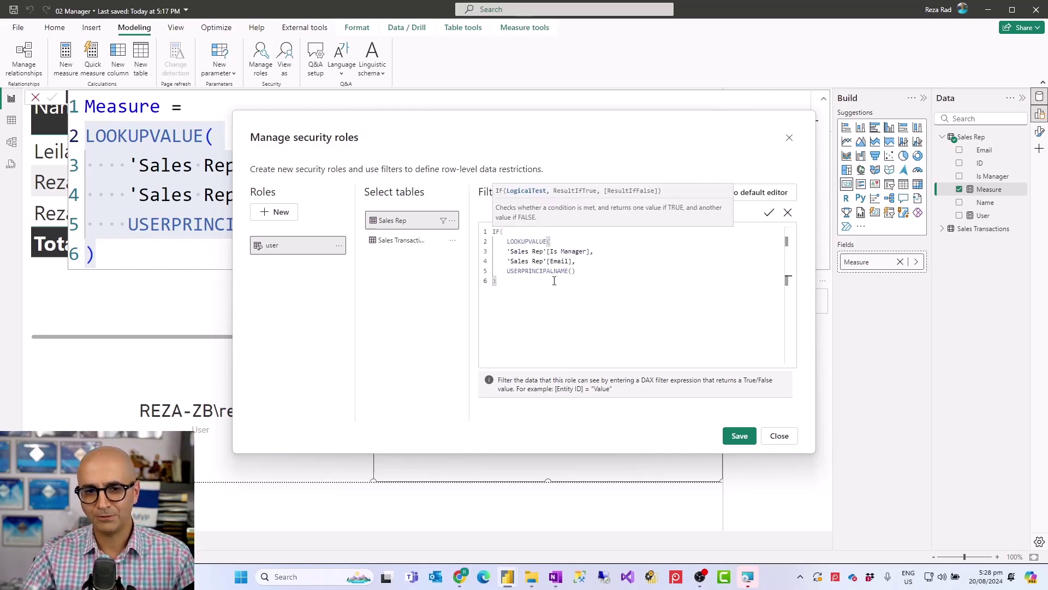
pyautogui.write('=0,')
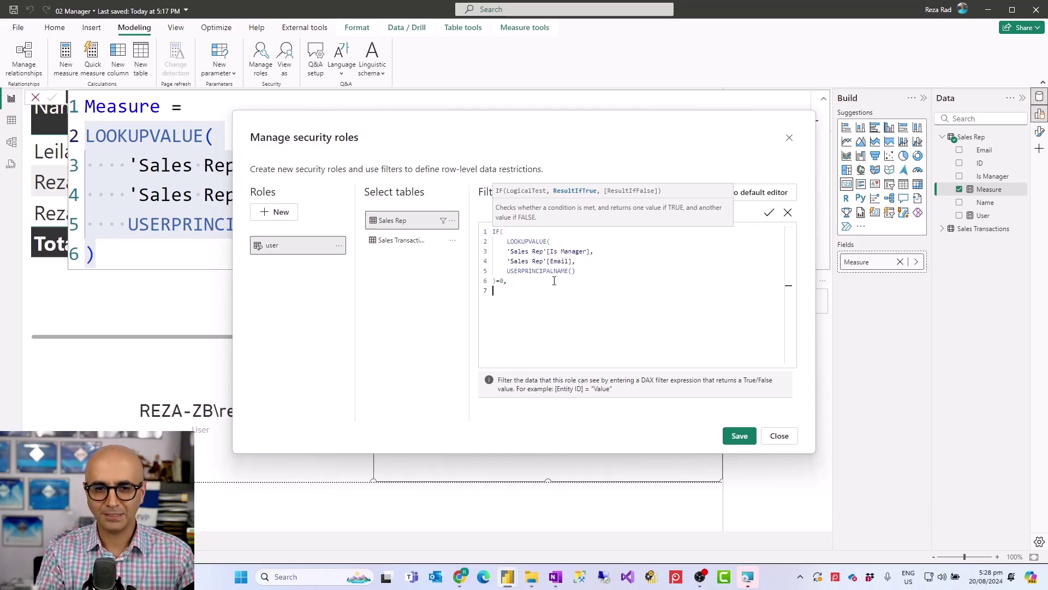
# - Enter [Email]=USERPRINCIPALNAME() as the true result of the IF, followed by a comma and a new line
pyautogui.write('[')
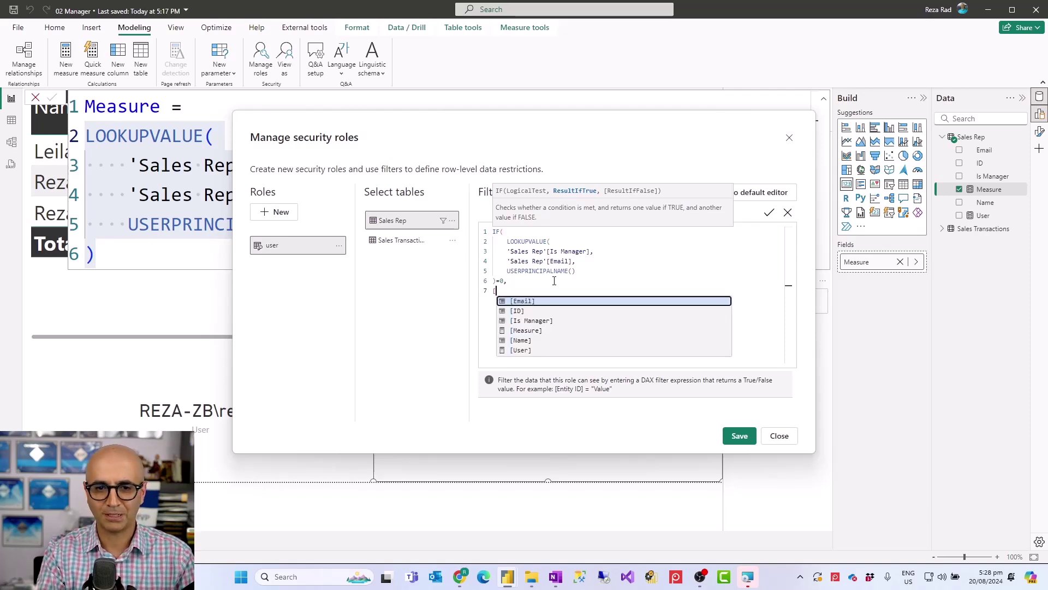
pyautogui.press('Tab')
pyautogui.write('=User')
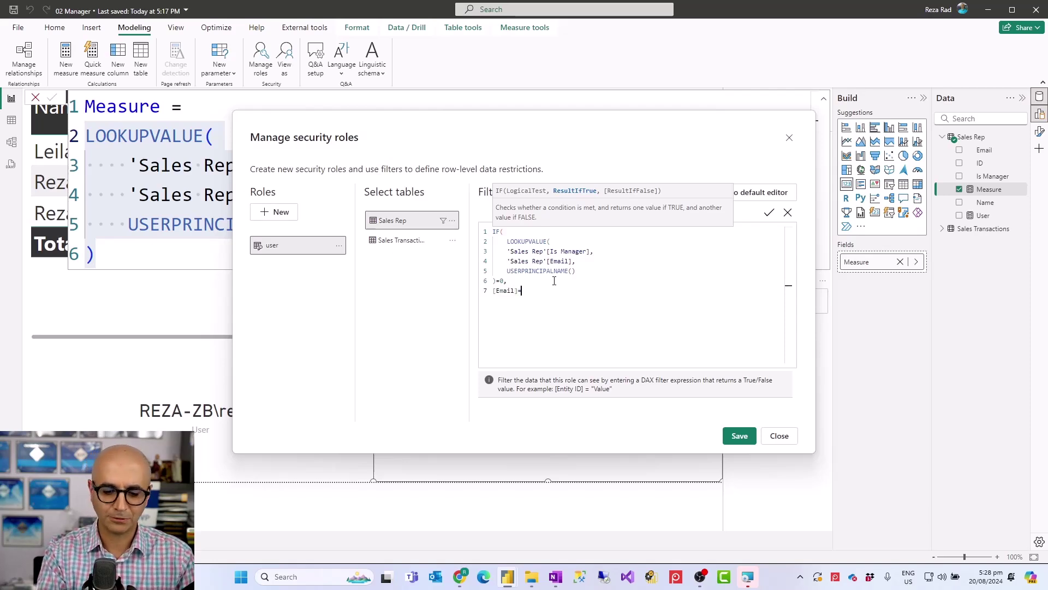
pyautogui.press('Down')
pyautogui.press('Down')
pyautogui.press('Down')
pyautogui.press('Down')
pyautogui.press('Down')
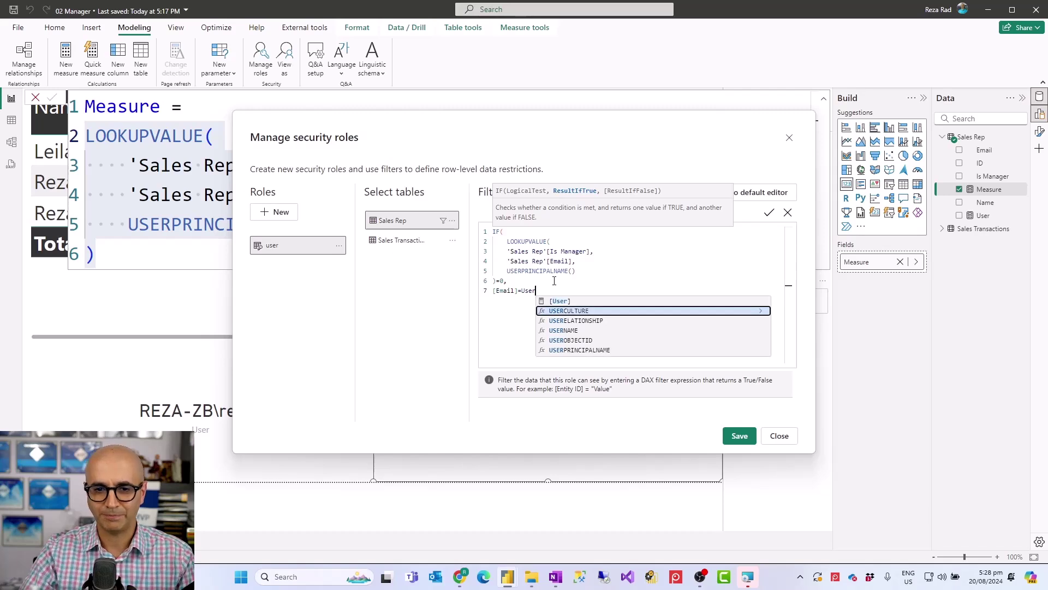
pyautogui.press('Tab')
pyautogui.write(',')
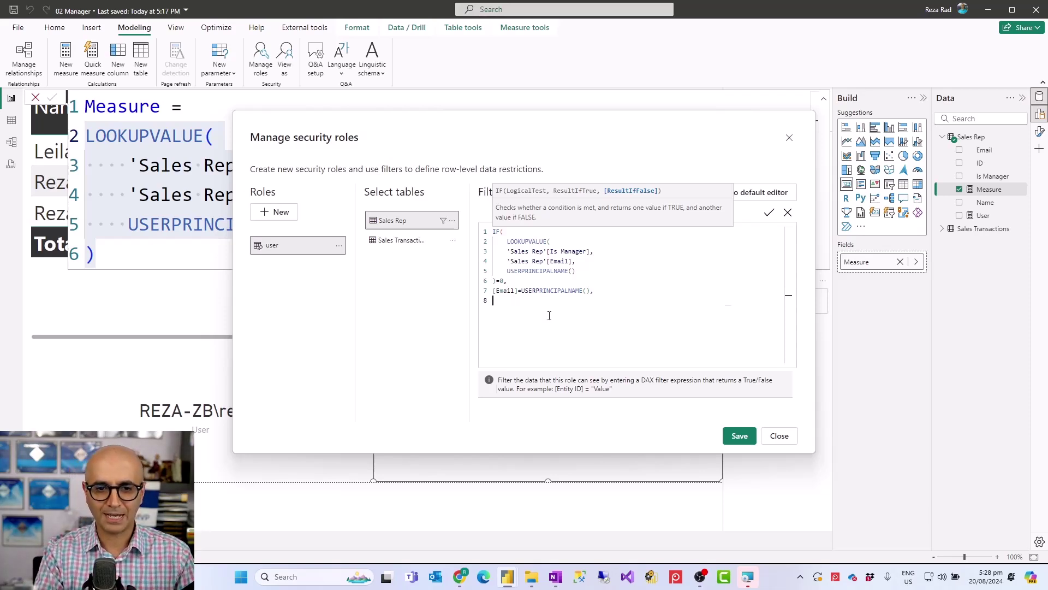
# - Enter TRUE() as the false result and close the IF function on a new line
pyautogui.write('Tr')
pyautogui.press('Down')
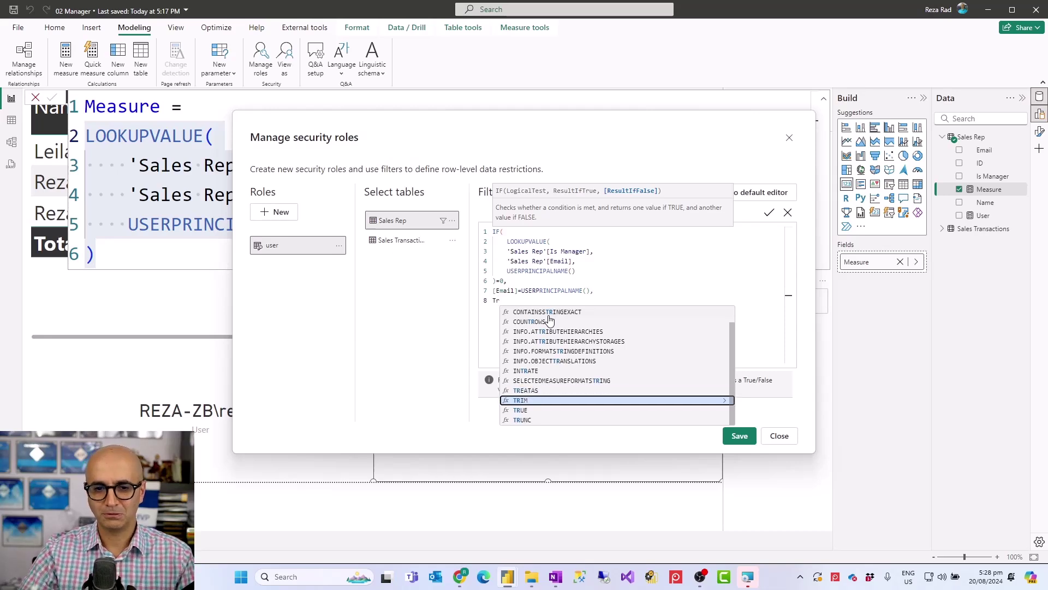
pyautogui.press('Down')
pyautogui.press('Tab')
pyautogui.press('Return')
pyautogui.write(')')
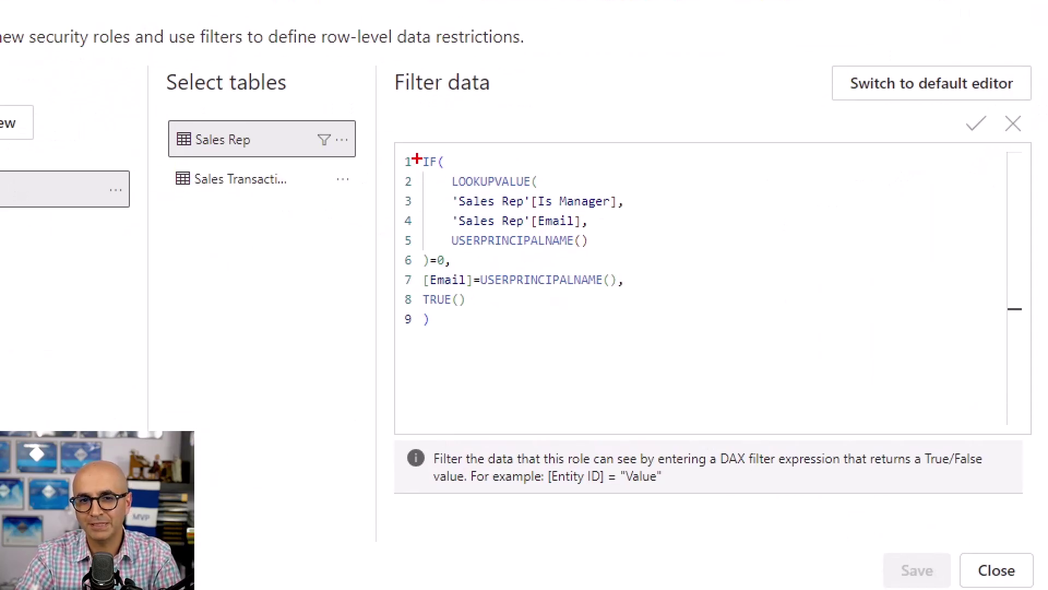
pyautogui.moveTo(429, 172)
pyautogui.mouseDown()
pyautogui.moveTo(558, 233)
pyautogui.moveTo(653, 254)
pyautogui.mouseUp()
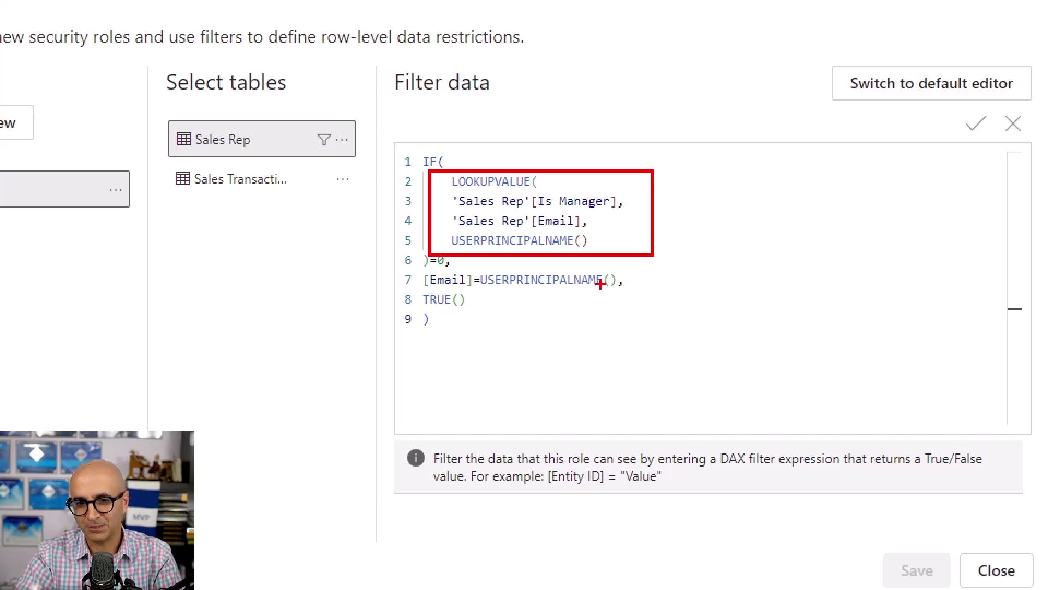
pyautogui.moveTo(412, 300); pyautogui.dragTo(350, 300)
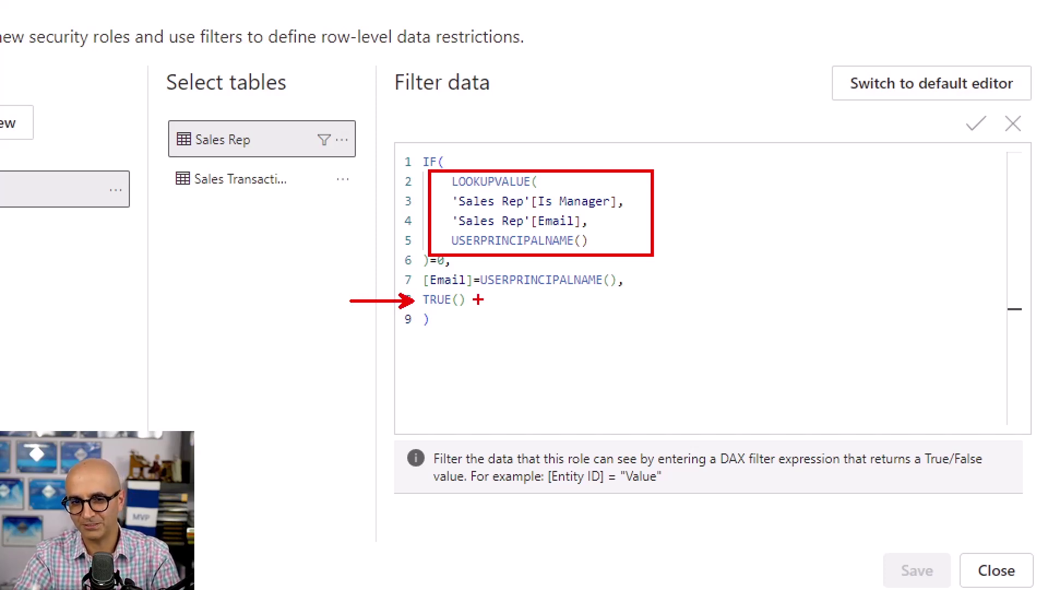
pyautogui.press('Escape')
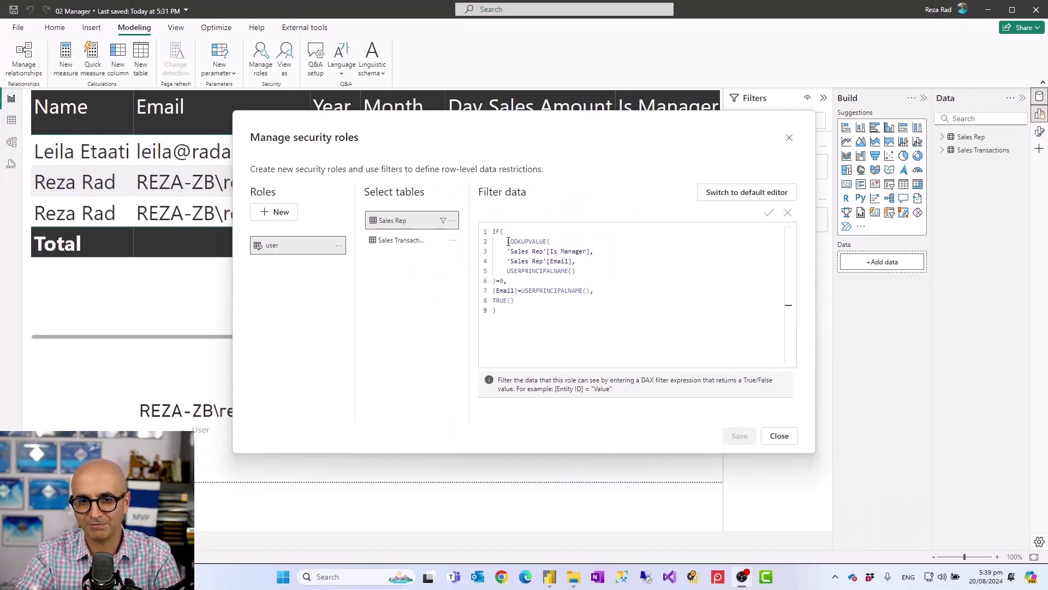
# - Change the IF condition in the Sales Rep filter so the LOOKUPVALUE result is compared with 1
pyautogui.click(508, 242)
pyautogui.click(495, 280)
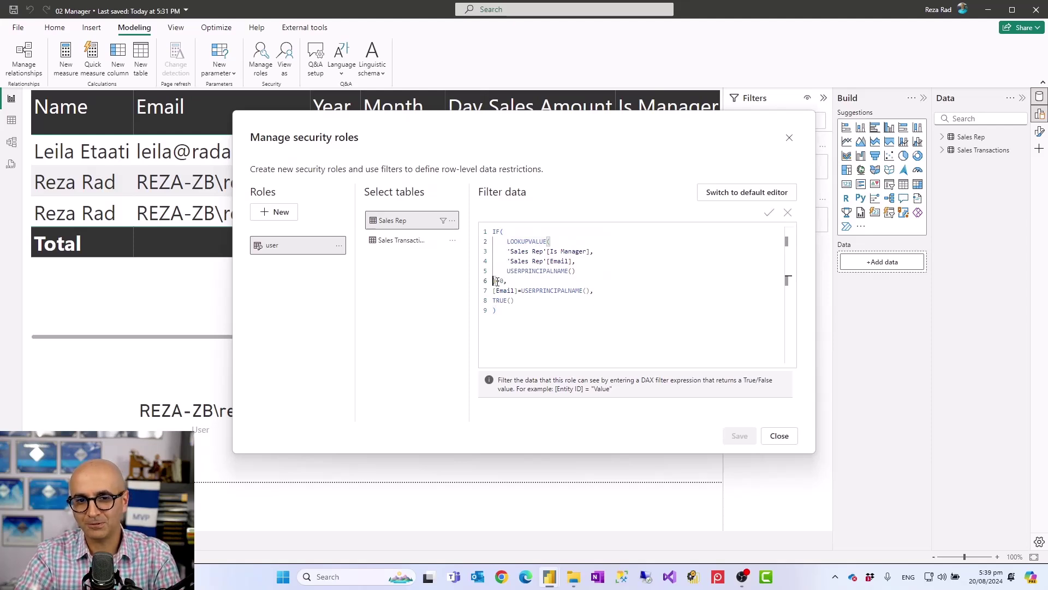
pyautogui.doubleClick(502, 280)
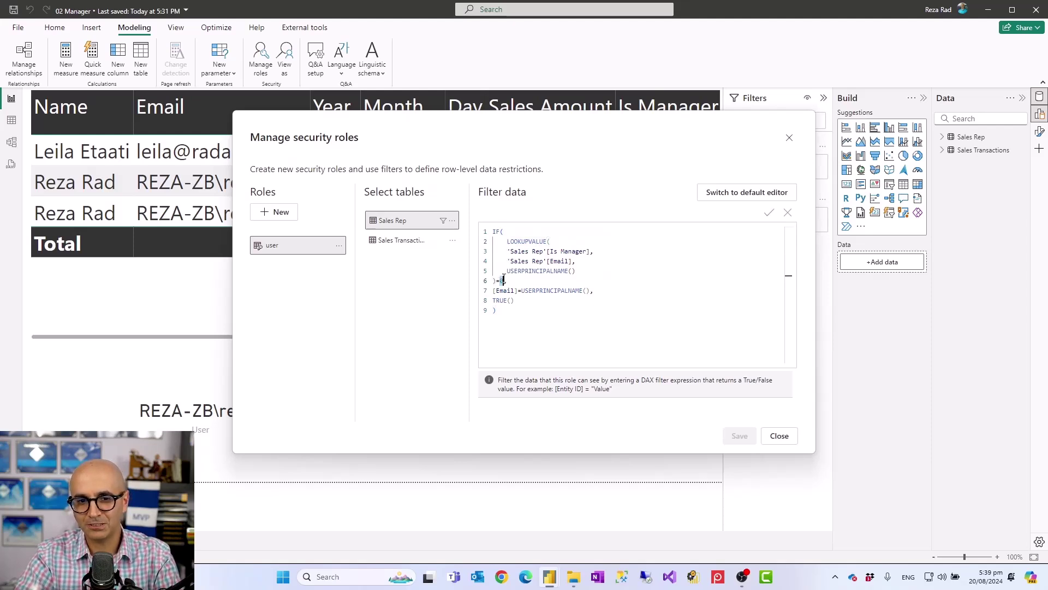
pyautogui.write('1')
pyautogui.click(528, 312)
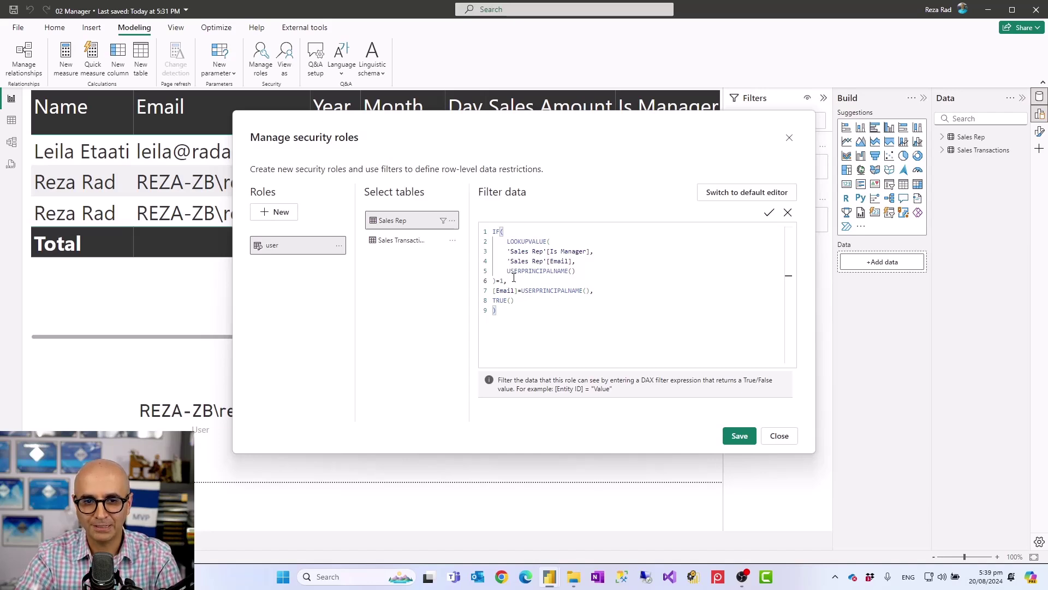
# - Reorder the IF results to TRUE() followed by [Email]=USERPRINCIPALNAME(), with a comma only after TRUE()
pyautogui.moveTo(493, 300); pyautogui.dragTo(574, 318)
pyautogui.hotkey('ctrl', 'x')
pyautogui.press('Up')
pyautogui.hotkey('ctrl', 'v')
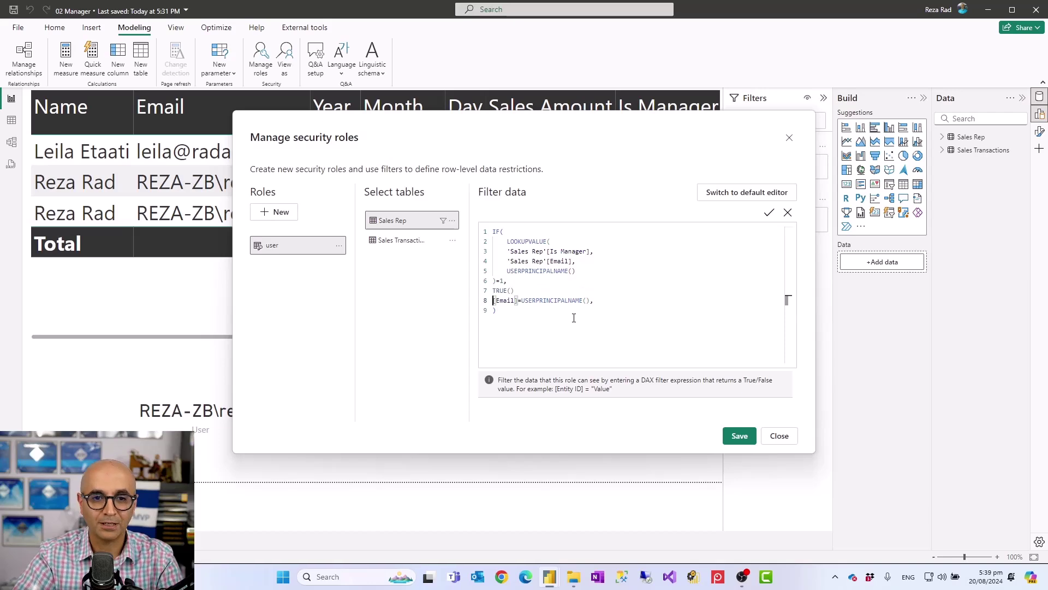
pyautogui.press('Up')
pyautogui.press('End')
pyautogui.write(',')
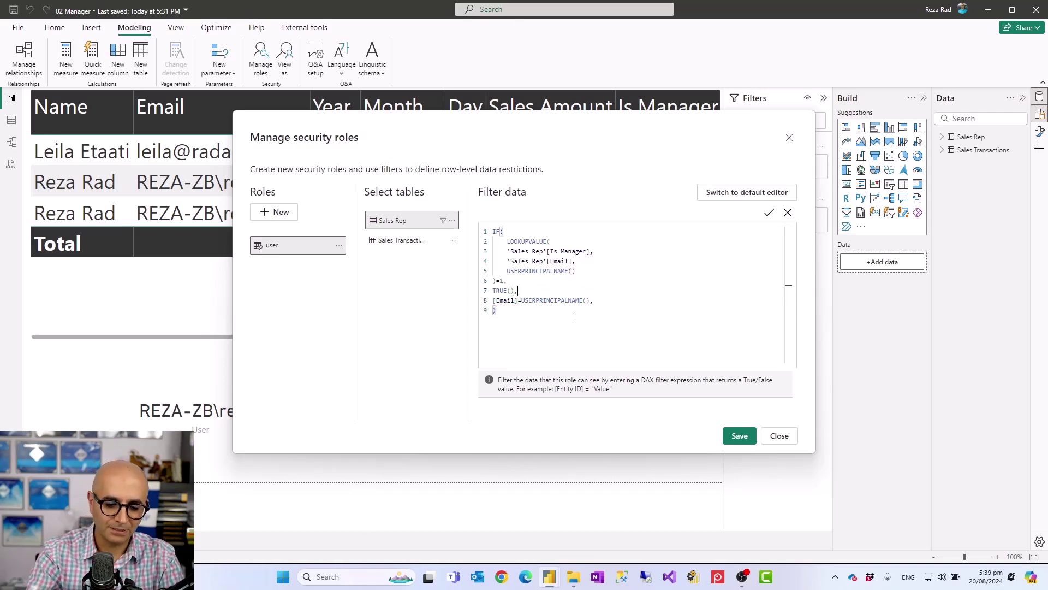
pyautogui.press('Down')
pyautogui.press('End')
pyautogui.press('BackSpace')
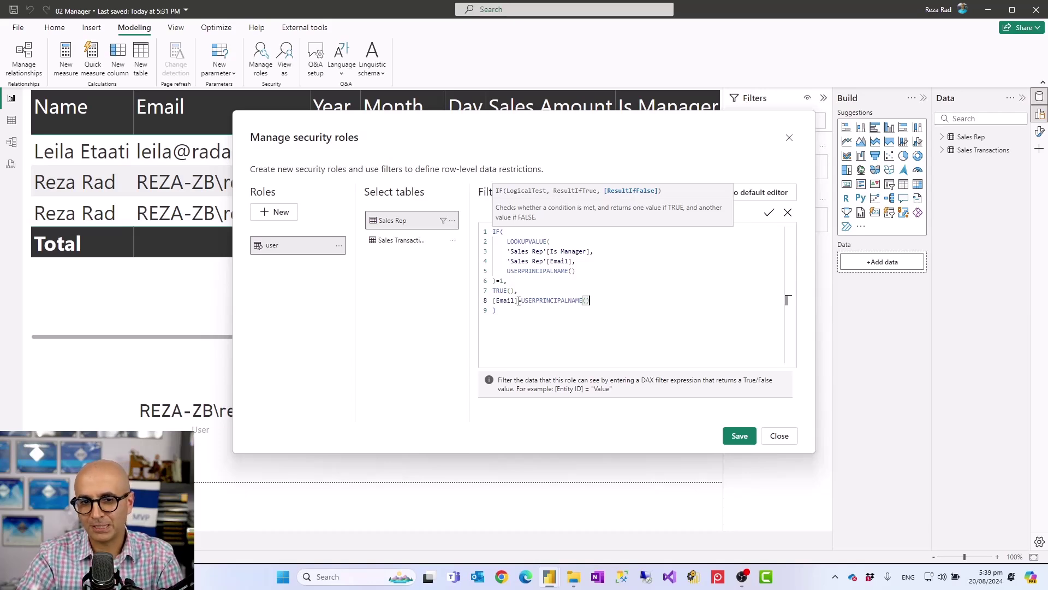
pyautogui.click(548, 310)
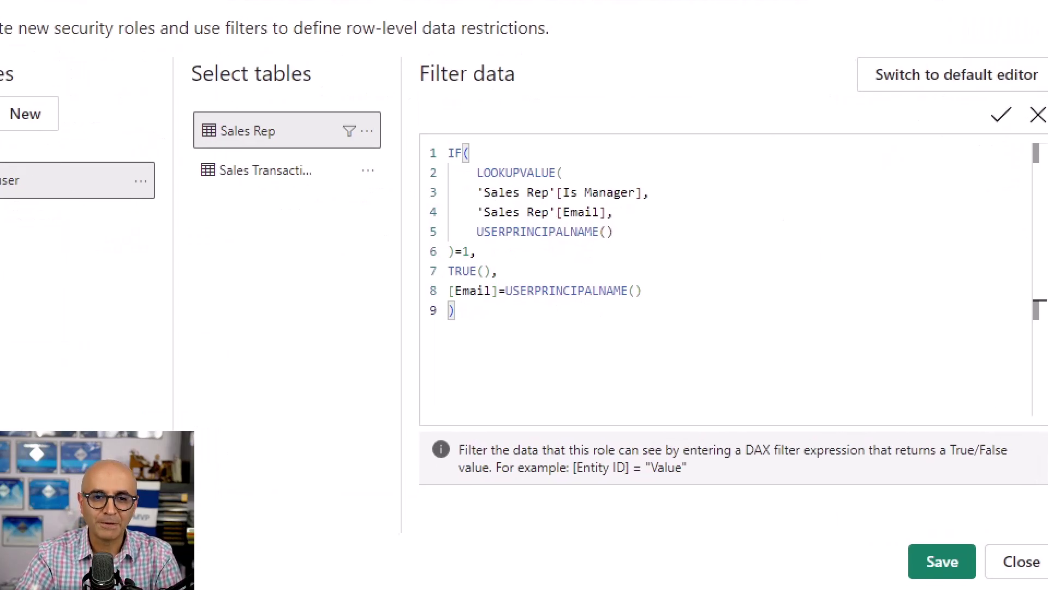
# - Save the user role's changes and close the role manager
pyautogui.moveTo(442, 177)
pyautogui.mouseDown()
pyautogui.moveTo(423, 186)
pyautogui.moveTo(416, 258)
pyautogui.mouseUp()
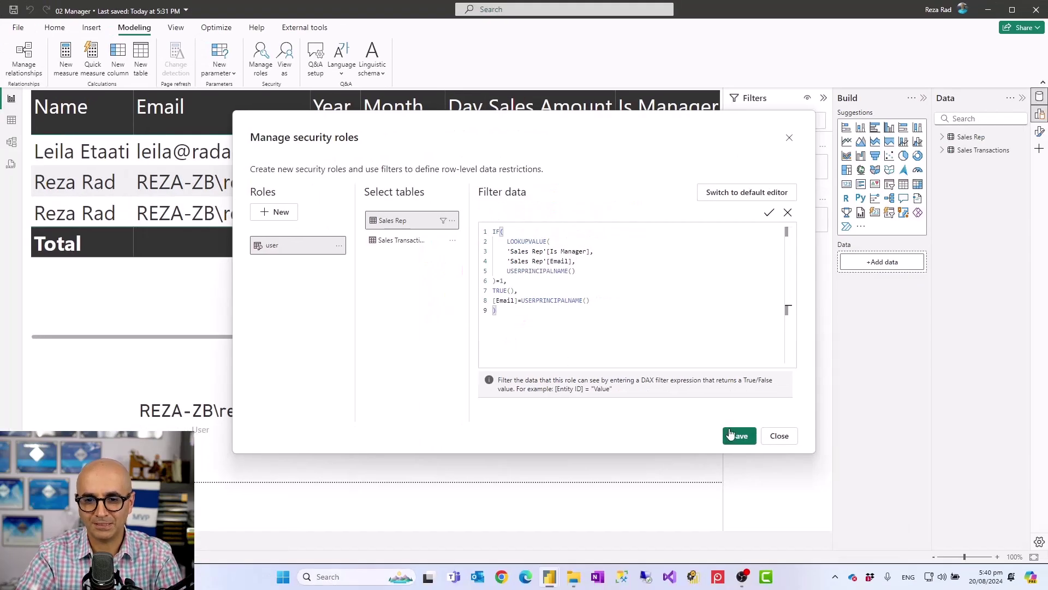
pyautogui.click(739, 439)
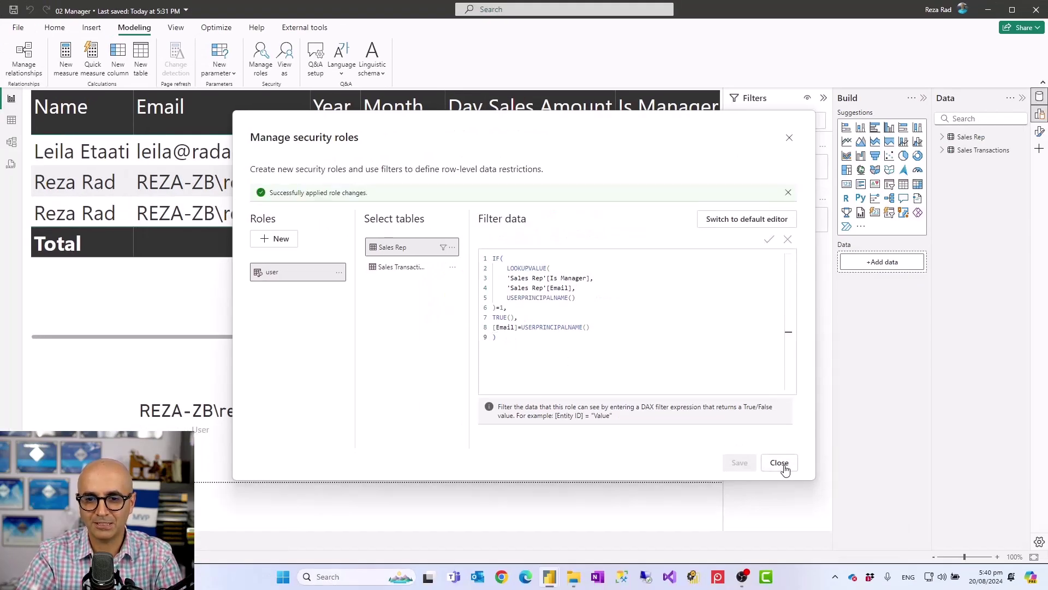
pyautogui.click(780, 463)
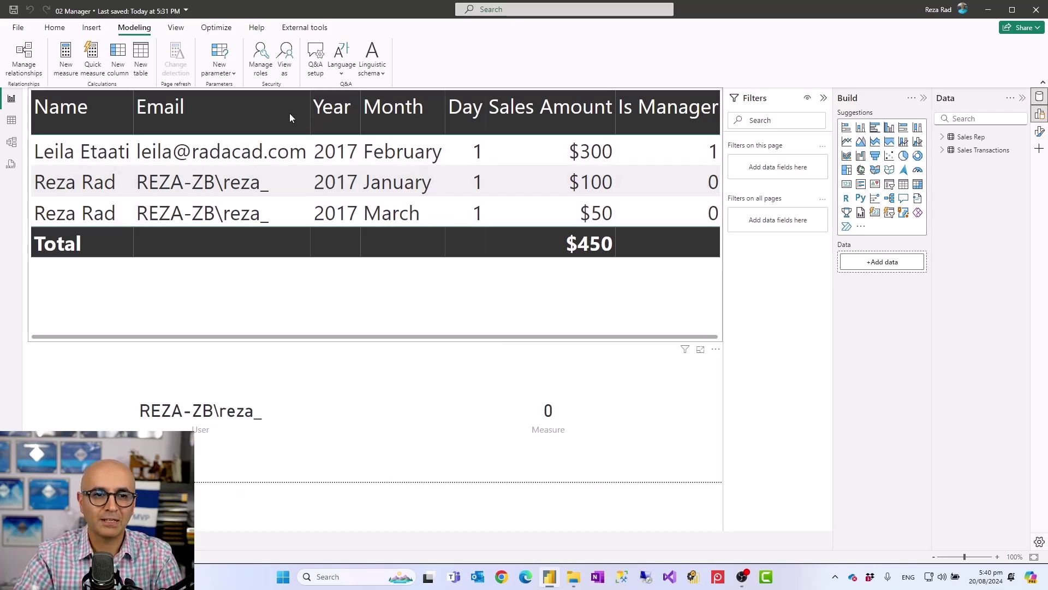
# - Preview the report as the user role to check which sales rows a non-manager sees, and stop viewing
pyautogui.click(286, 72)
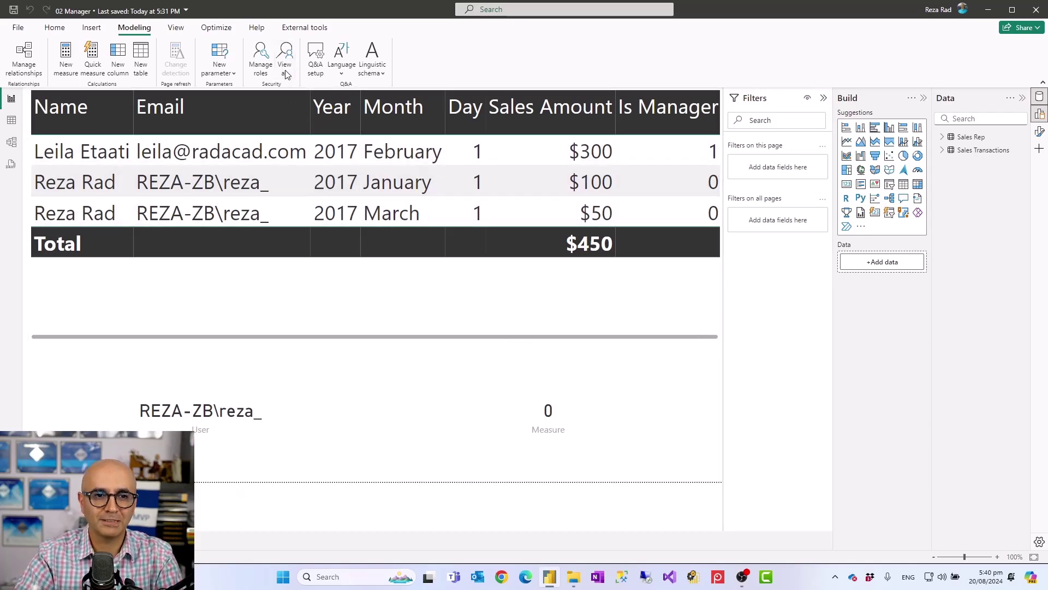
pyautogui.click(438, 248)
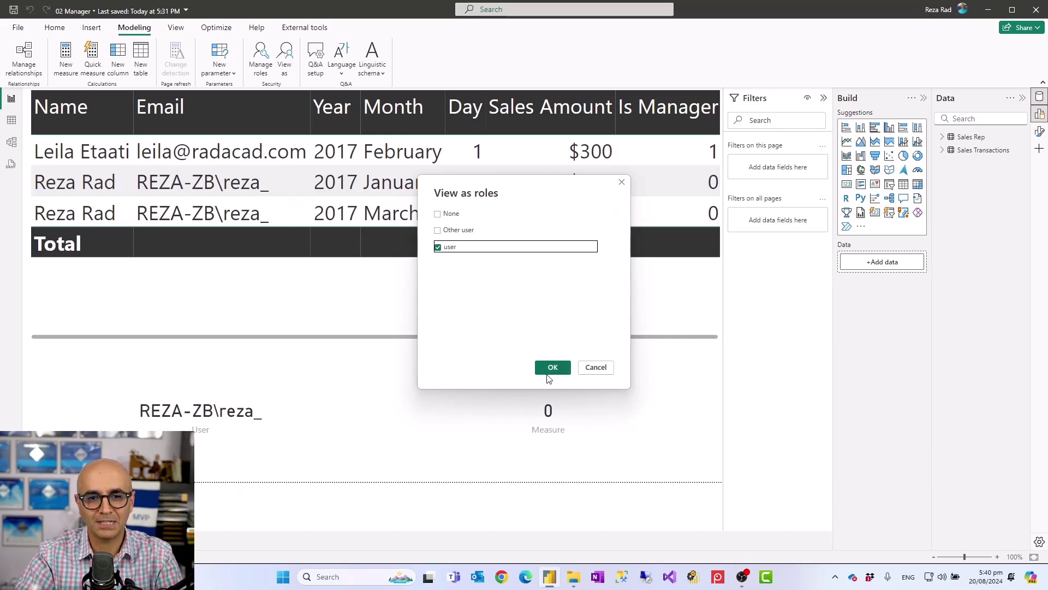
pyautogui.click(553, 368)
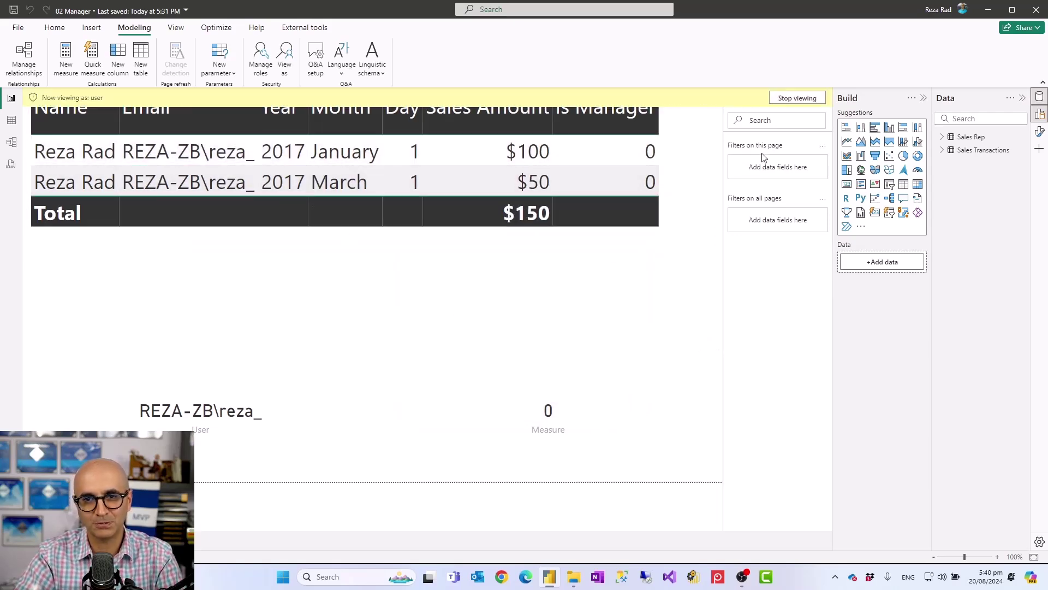
pyautogui.click(797, 99)
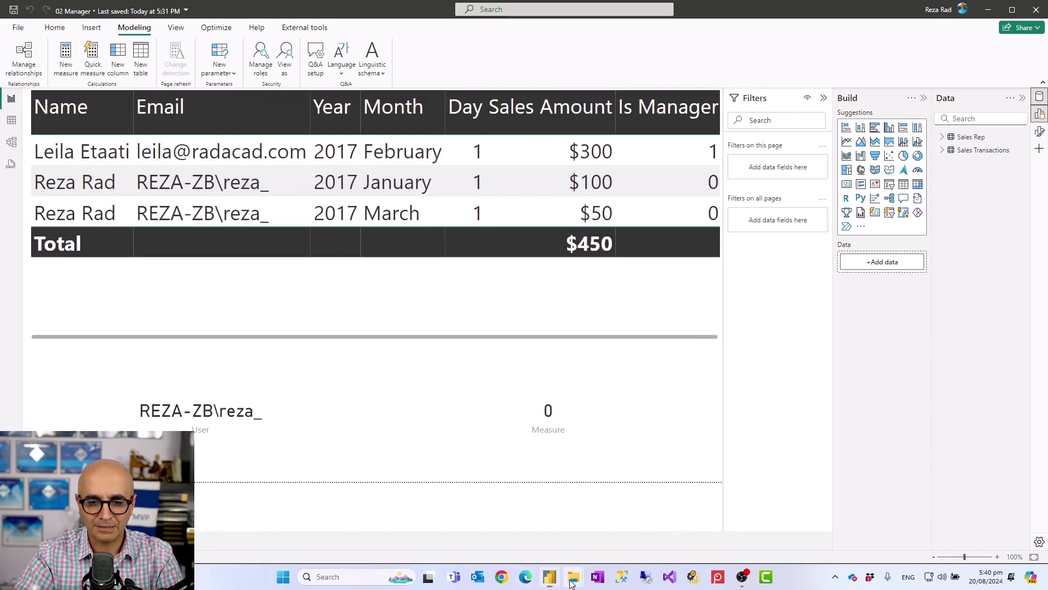
# - In DRLS Manager.xlsx in Excel, set Is Manager to 0 in D3 and 1 in D2, and save and close the workbook
pyautogui.moveTo(574, 583)
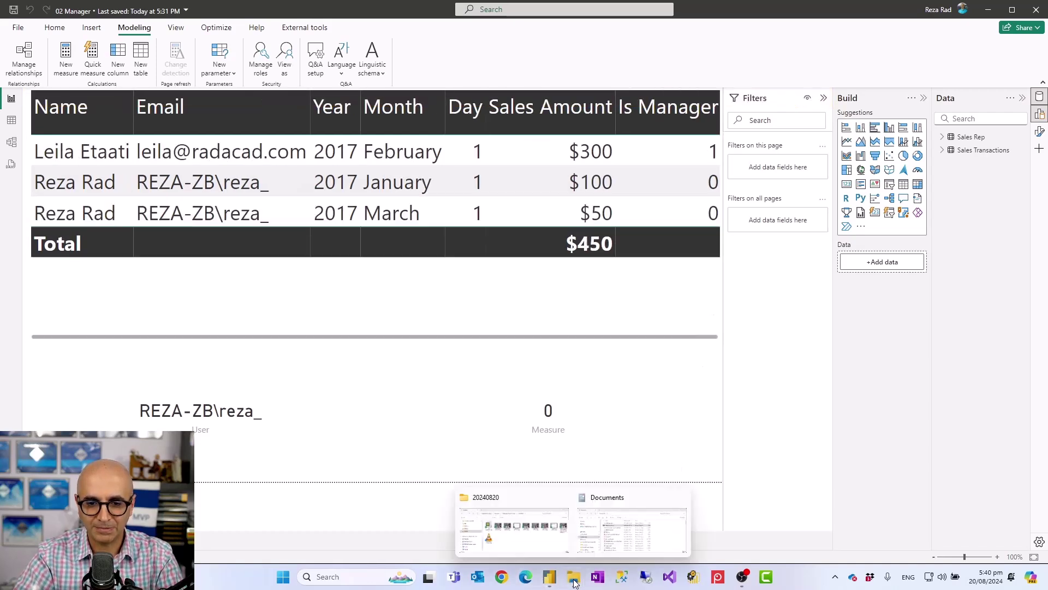
pyautogui.click(599, 533)
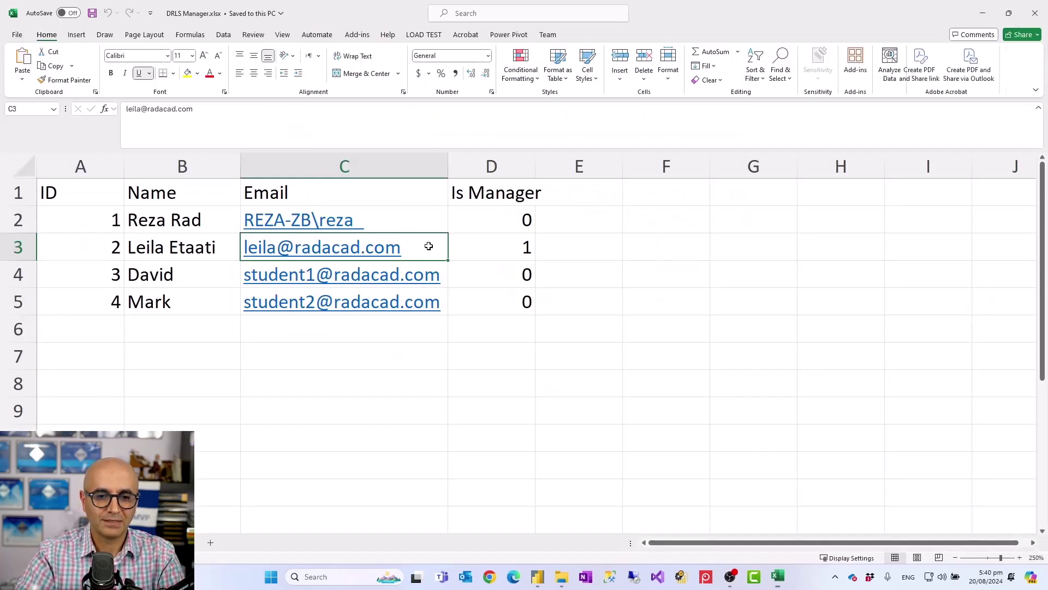
pyautogui.click(500, 247)
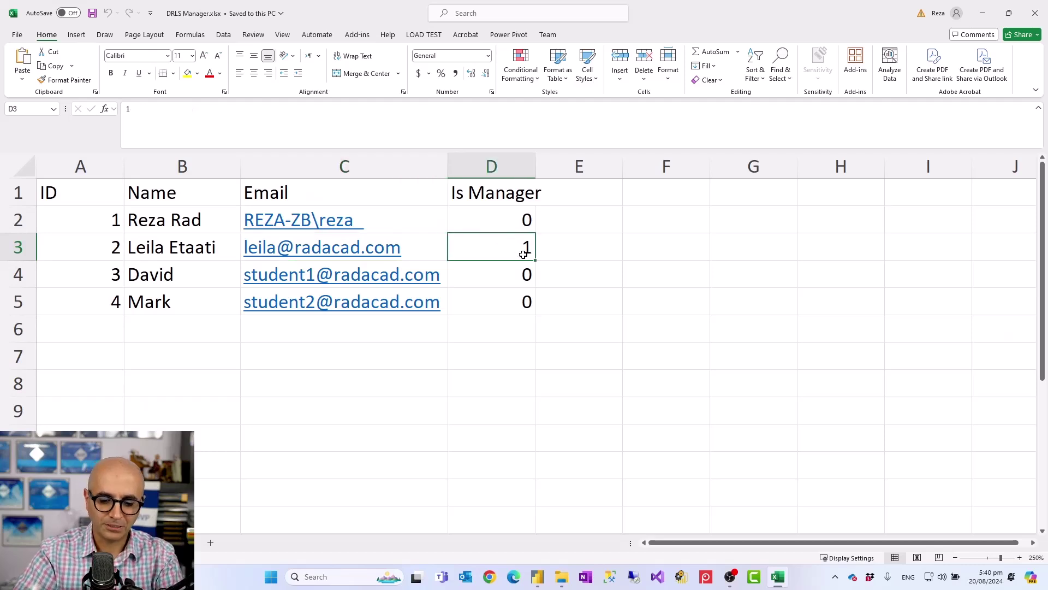
pyautogui.write('0')
pyautogui.press('Up')
pyautogui.write('1')
pyautogui.press('Return')
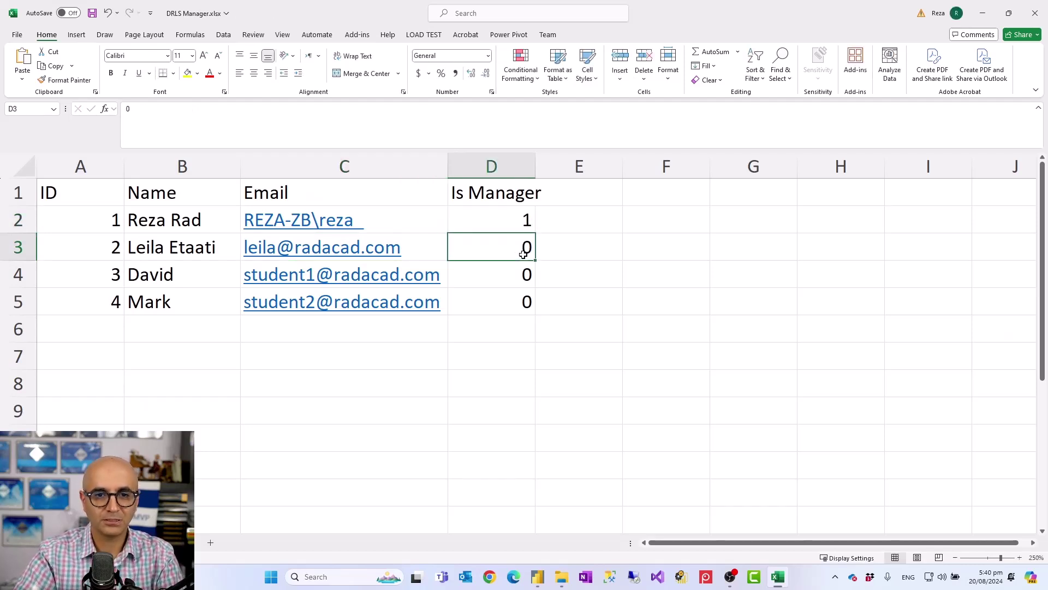
pyautogui.click(92, 13)
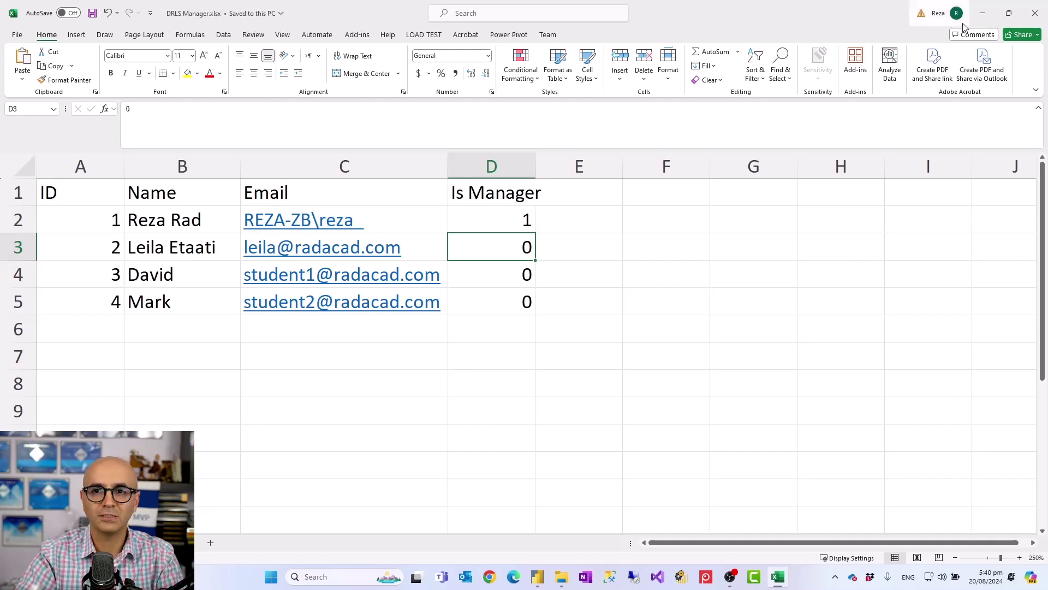
pyautogui.click(1041, 18)
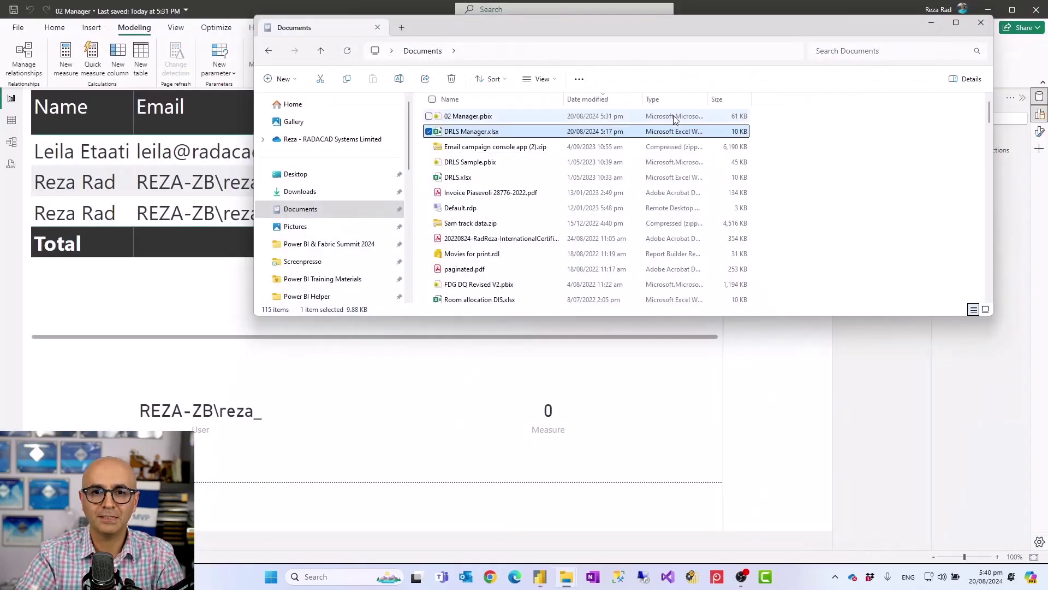
# - Return to the 02 Manager report in Power BI Desktop and refresh its data
pyautogui.click(19, 310)
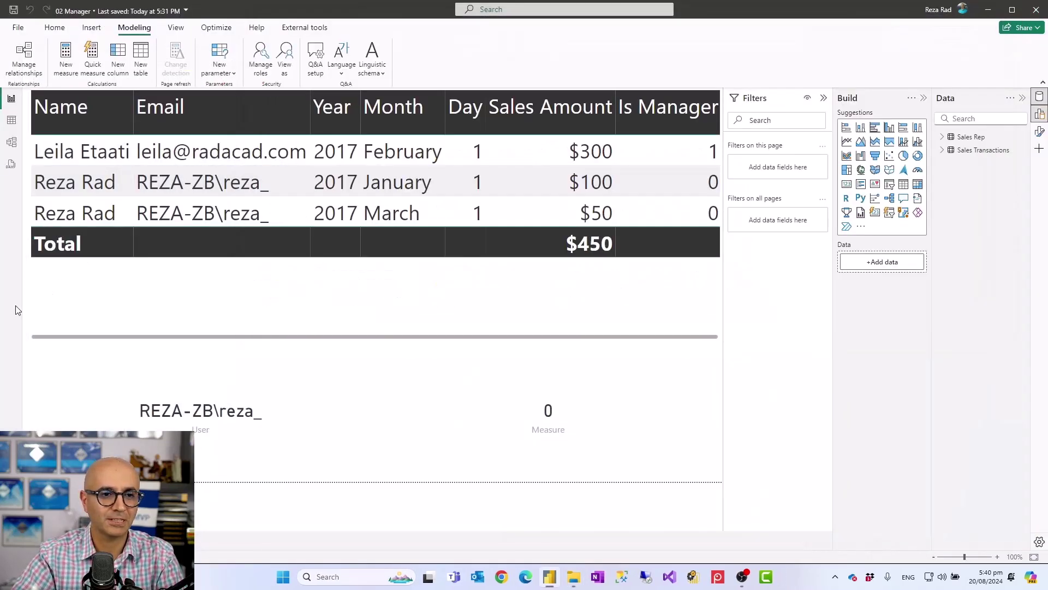
pyautogui.click(55, 27)
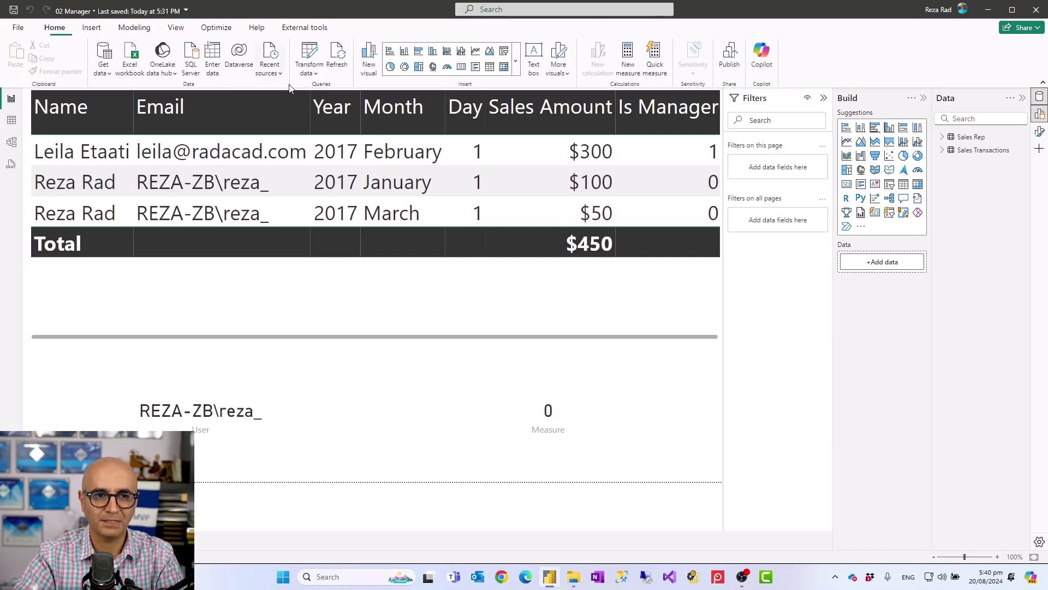
pyautogui.click(339, 57)
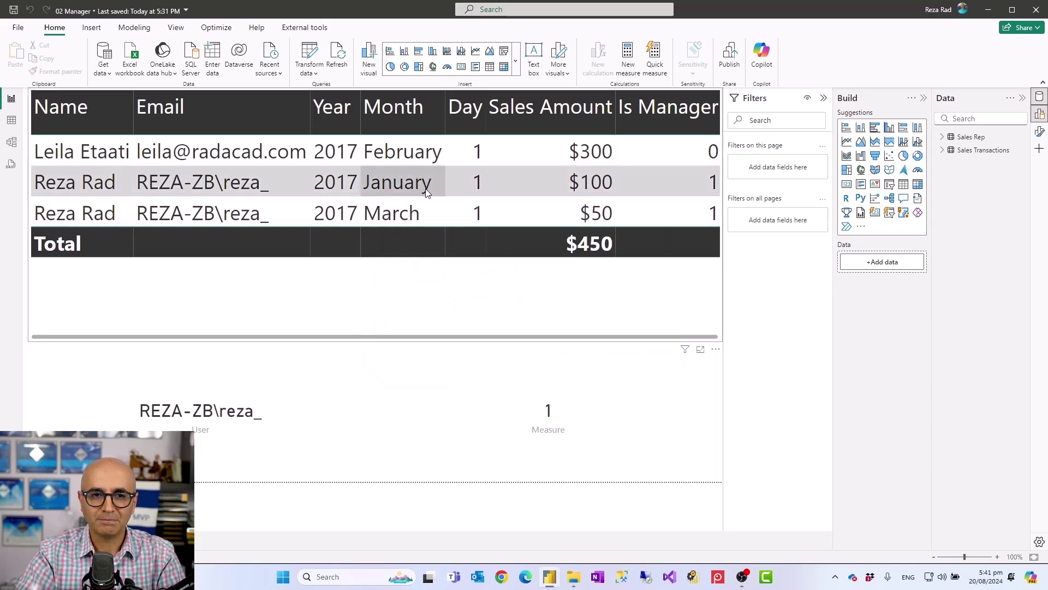
# - Preview the refreshed report as the user role to check which sales rows a manager sees, and stop viewing
pyautogui.click(175, 31)
pyautogui.click(123, 31)
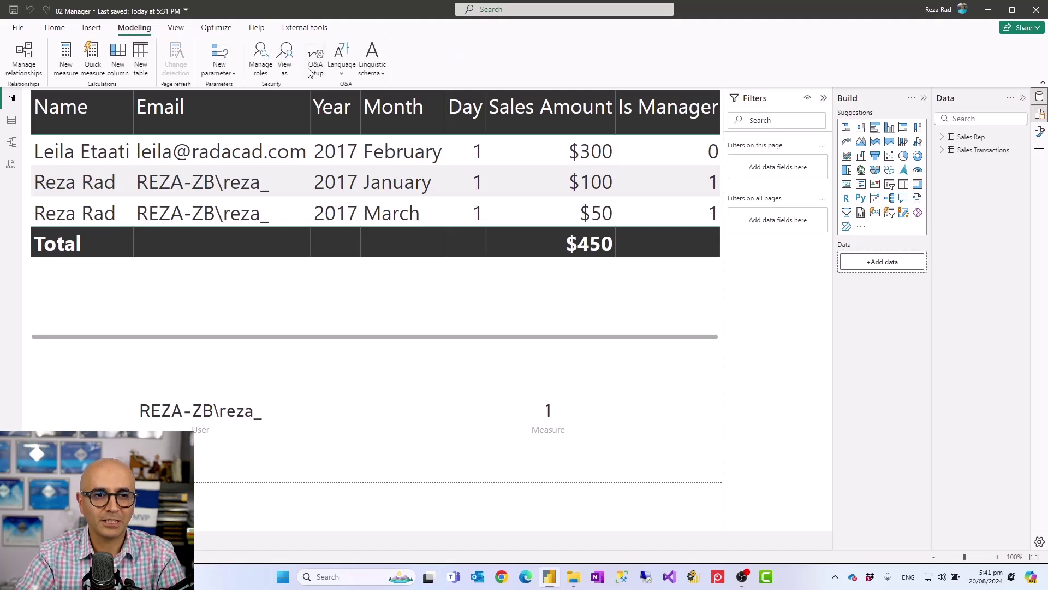
pyautogui.click(286, 67)
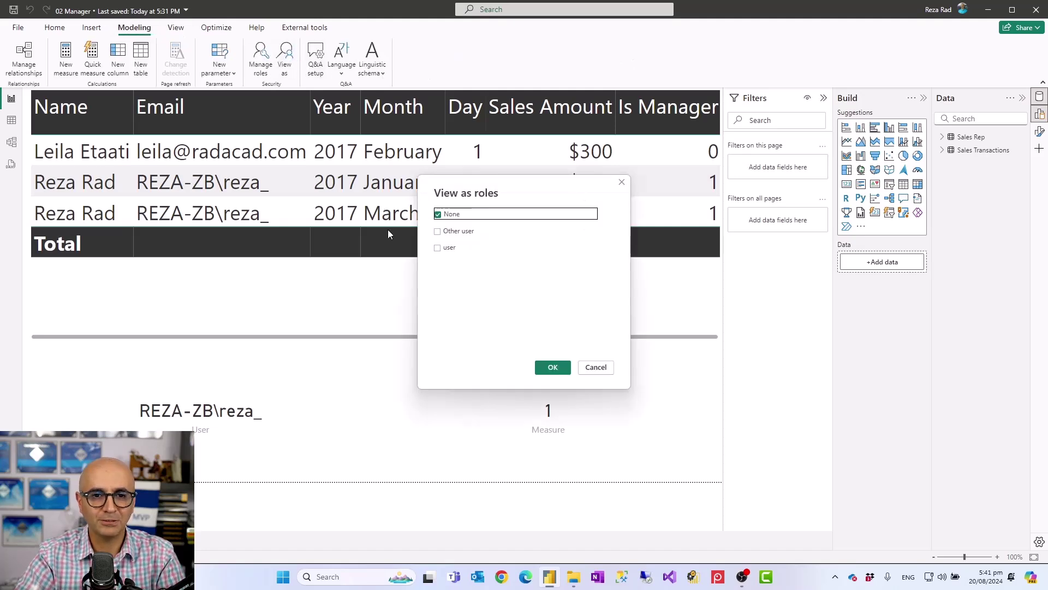
pyautogui.click(438, 247)
pyautogui.click(553, 368)
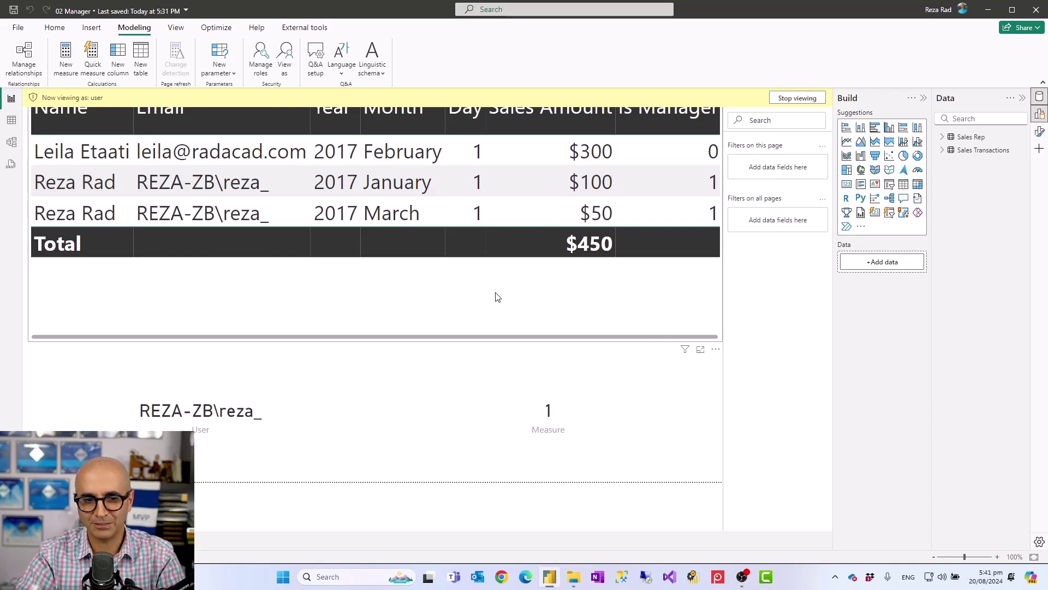
pyautogui.click(797, 102)
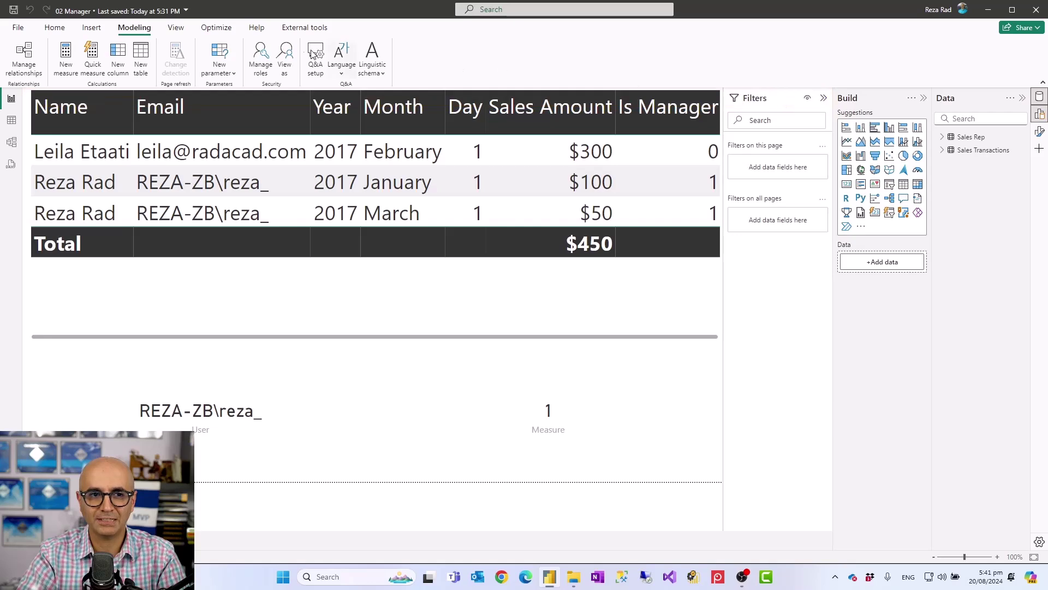
# - Open the role manager to review the user role's Sales Rep filter
pyautogui.click(269, 60)
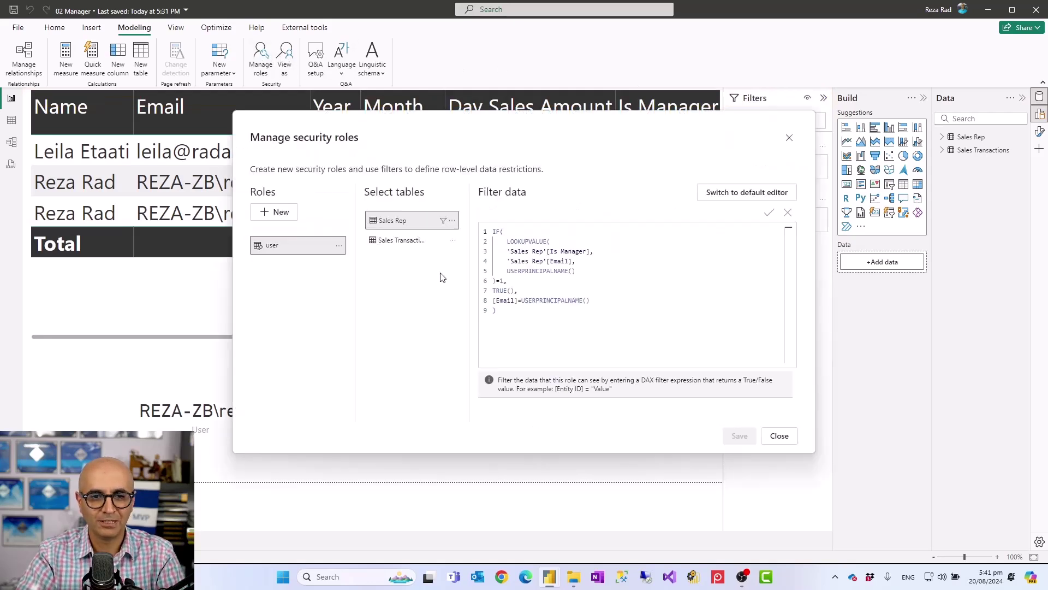